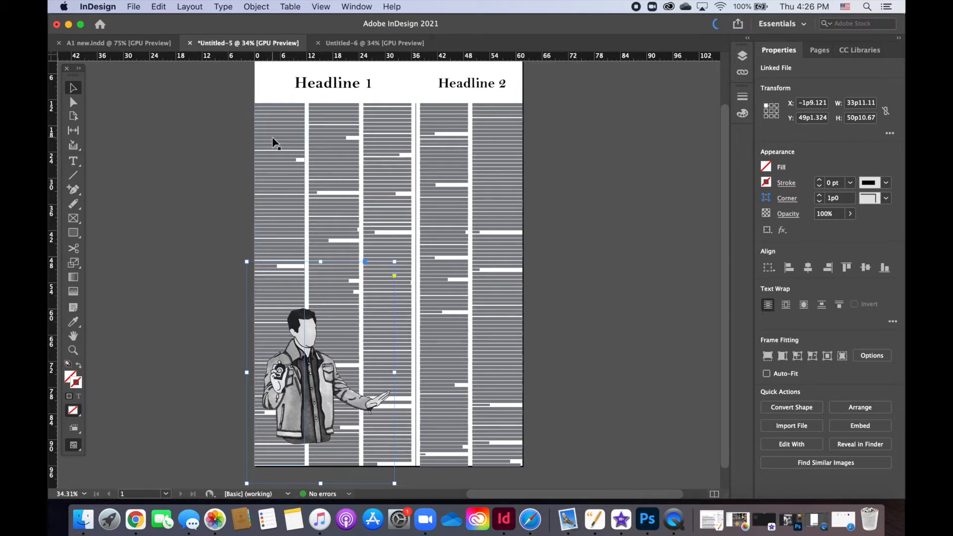
Step: Try to shorten the first two text columns under Headline 1 so they end above the illustration, and undo the resize
{"action": "left_click", "coordinate": [280, 148]}
{"action": "left_click", "coordinate": [310, 294], "text": "shift"}
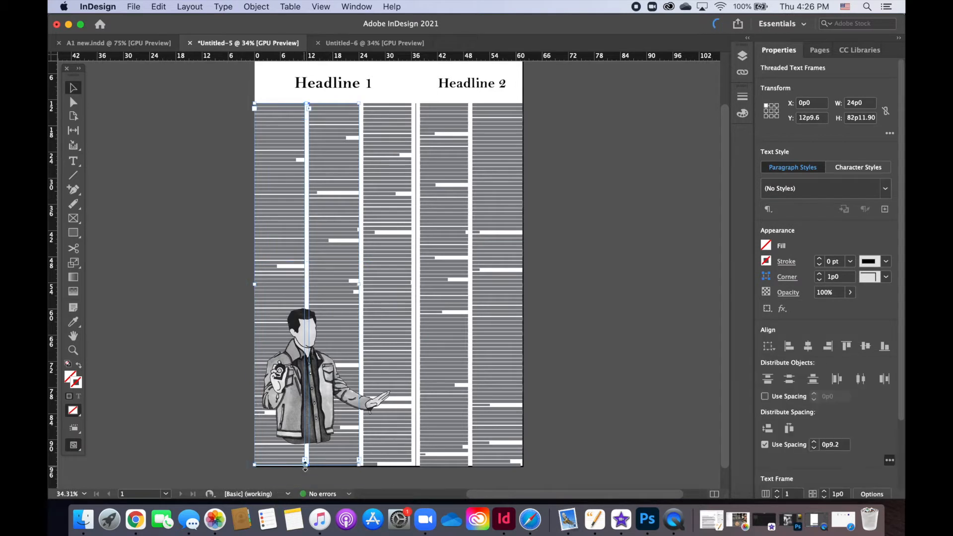
{"action": "left_click", "coordinate": [73, 102]}
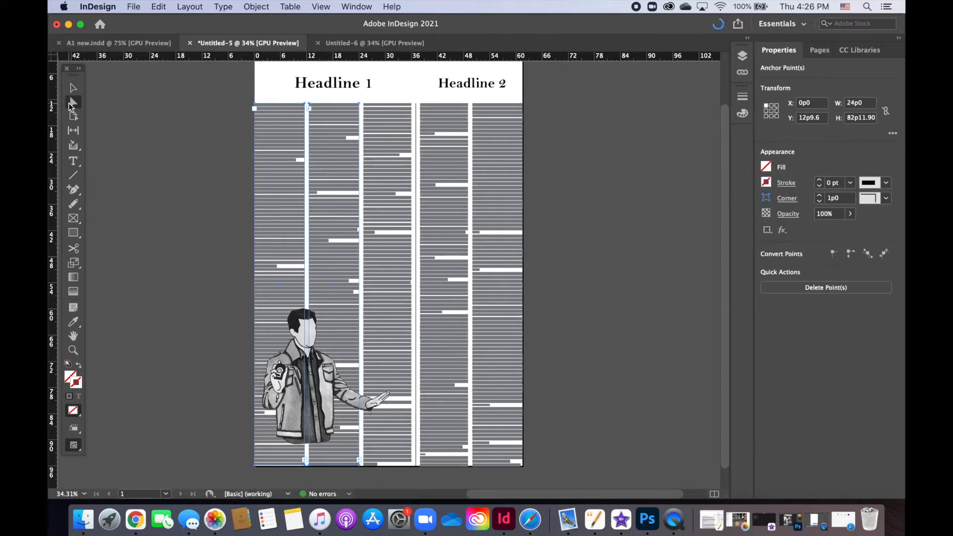
{"action": "left_click", "coordinate": [73, 87]}
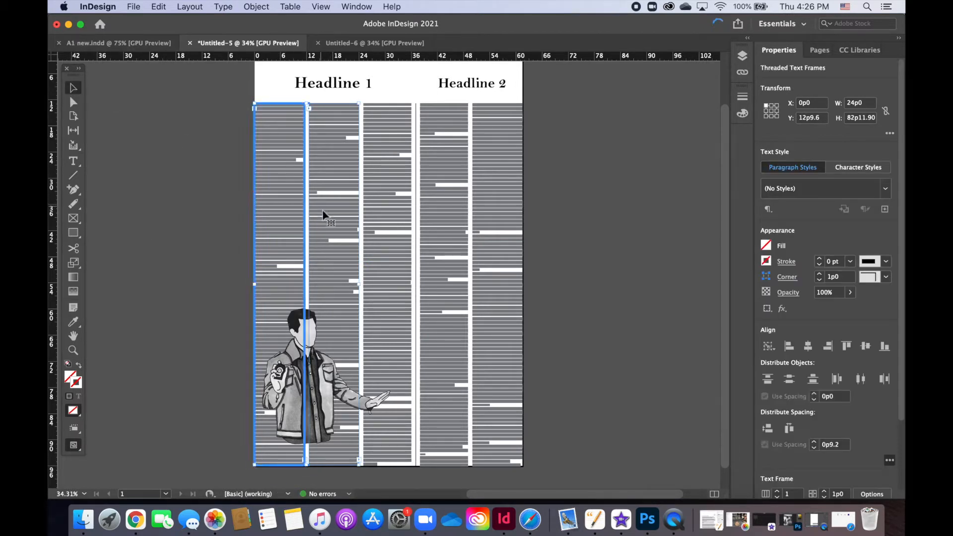
{"action": "left_click", "coordinate": [256, 247]}
{"action": "left_click", "coordinate": [351, 251]}
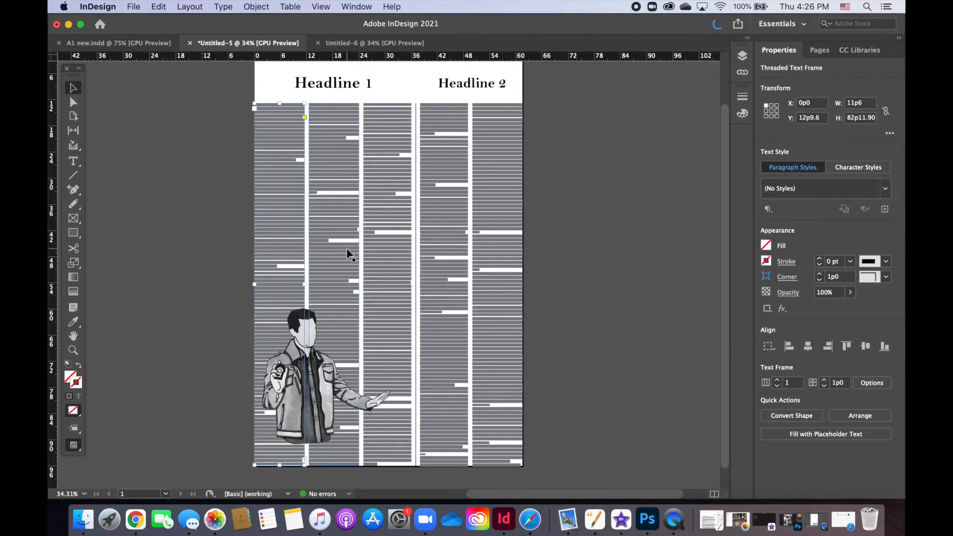
{"action": "left_click_drag", "start_coordinate": [307, 465], "coordinate": [340, 303]}
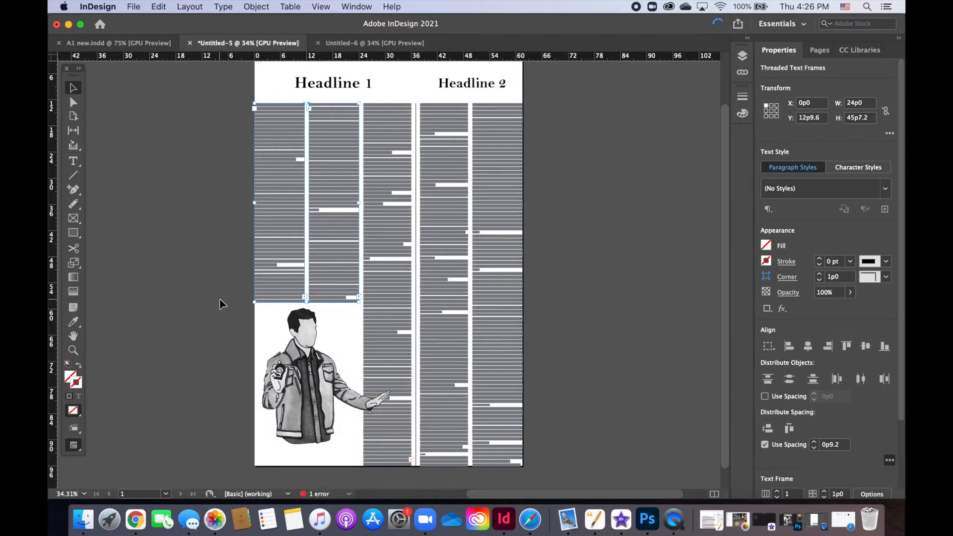
{"action": "key", "text": "super+z"}
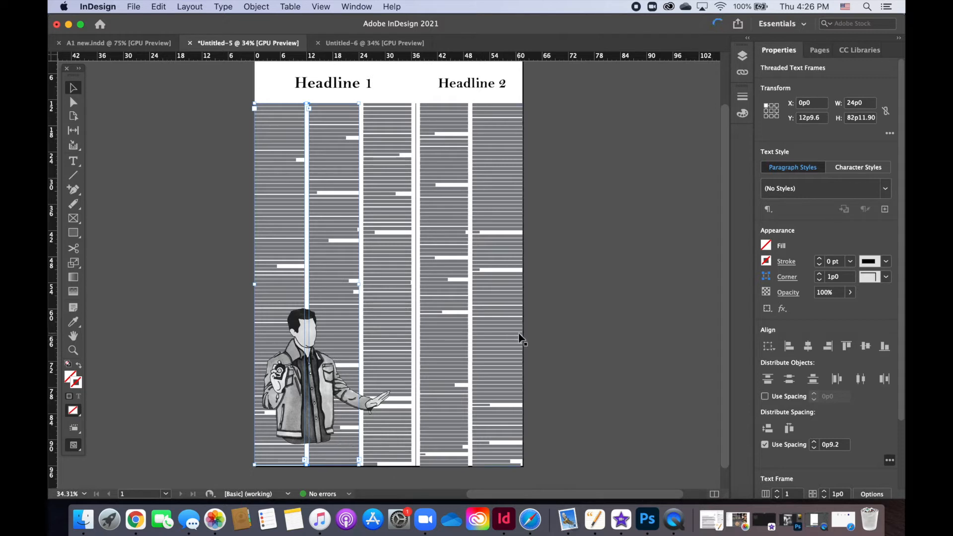
Step: Open the Text Wrap options for the illustration of the man and set the wrap to follow the object shape
{"action": "left_click", "coordinate": [616, 315]}
{"action": "left_click", "coordinate": [319, 409]}
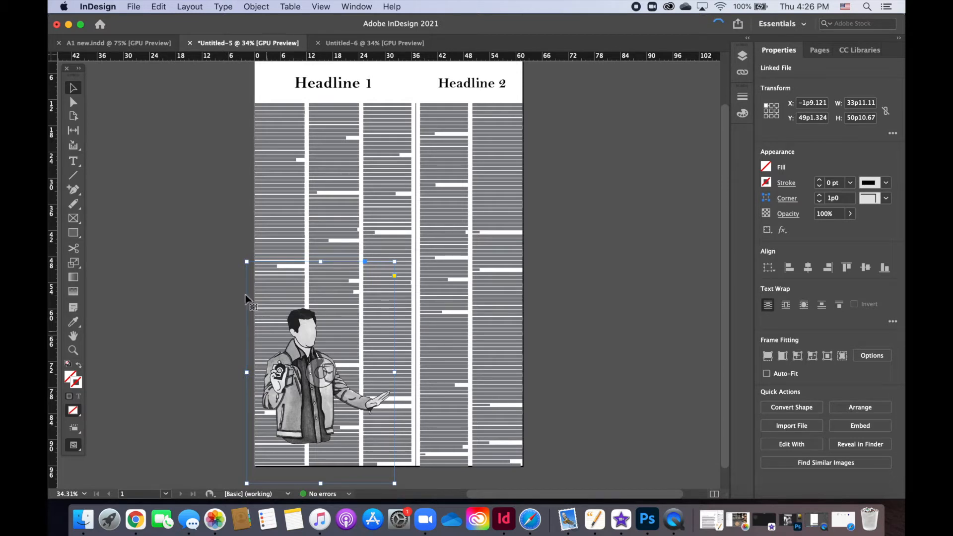
{"action": "left_click", "coordinate": [364, 5]}
{"action": "left_click", "coordinate": [472, 278]}
{"action": "left_click_drag", "start_coordinate": [710, 230], "coordinate": [492, 233]}
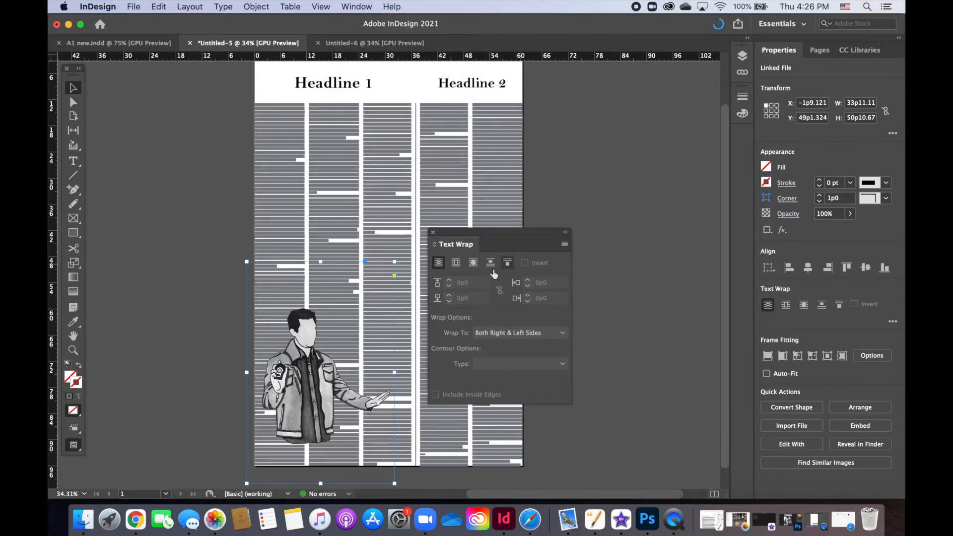
{"action": "left_click", "coordinate": [471, 267]}
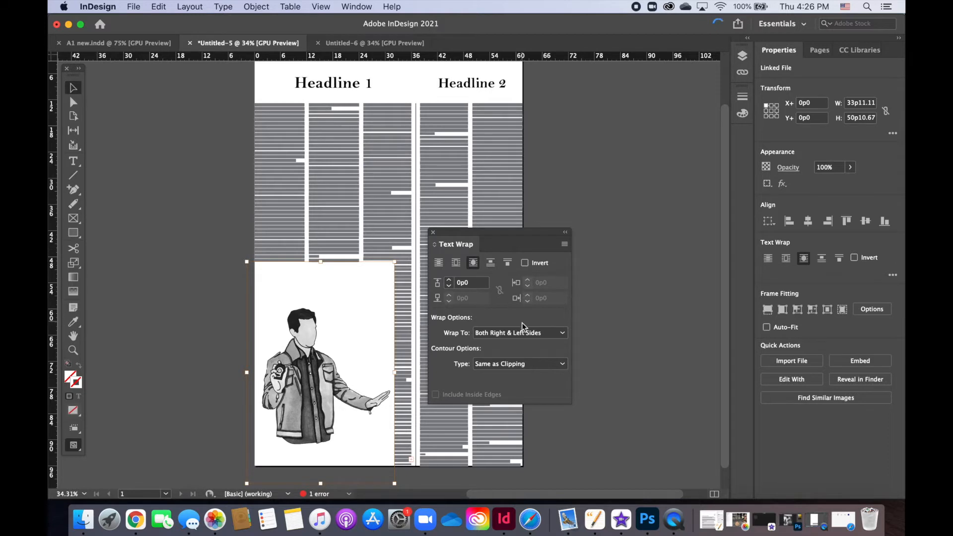
Step: Try Select Subject as the illustration's wrap contour type, and settle on Alpha Channel
{"action": "left_click", "coordinate": [513, 361]}
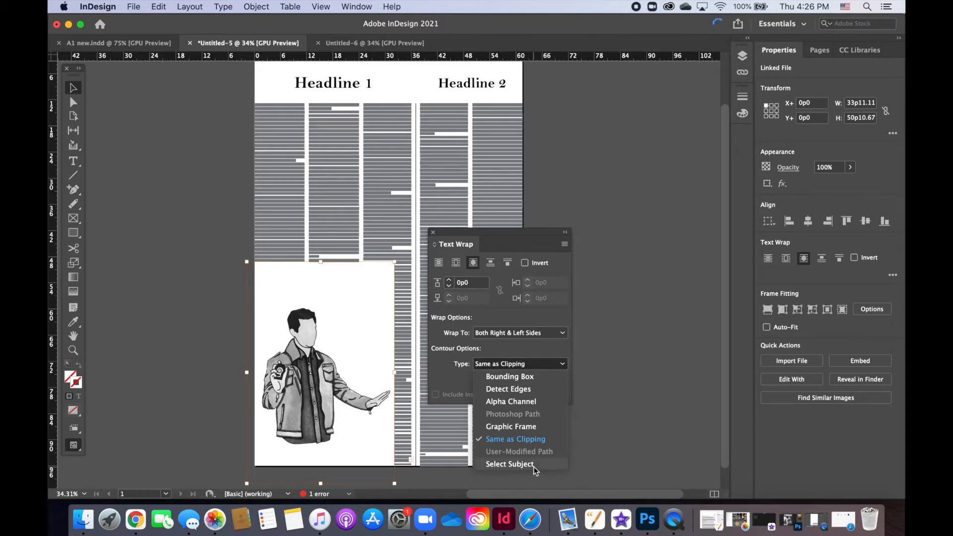
{"action": "left_click", "coordinate": [510, 463]}
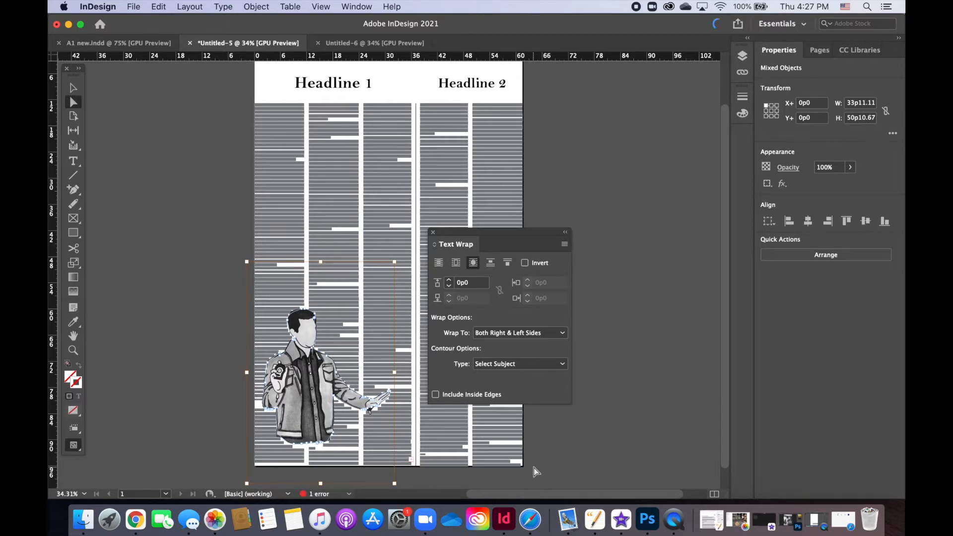
{"action": "left_click", "coordinate": [560, 362]}
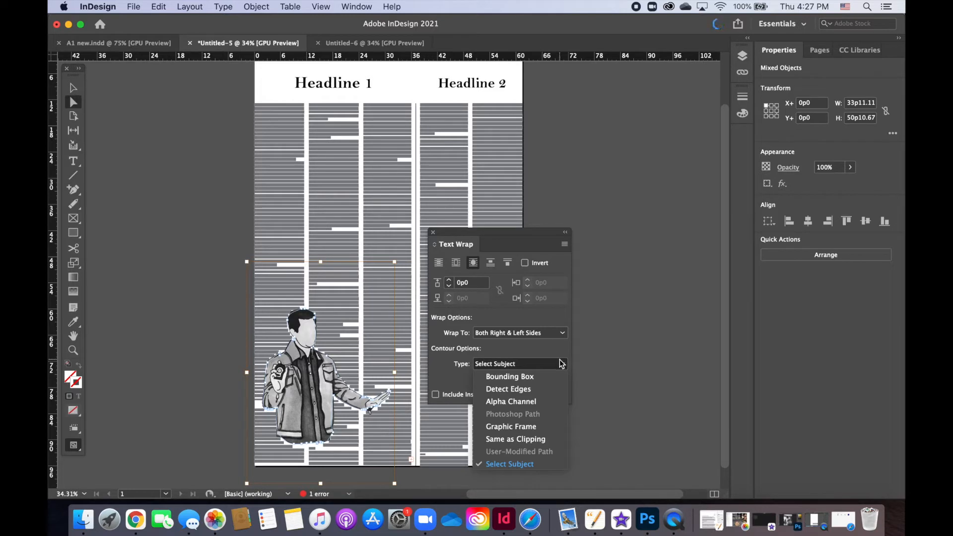
{"action": "left_click", "coordinate": [548, 400]}
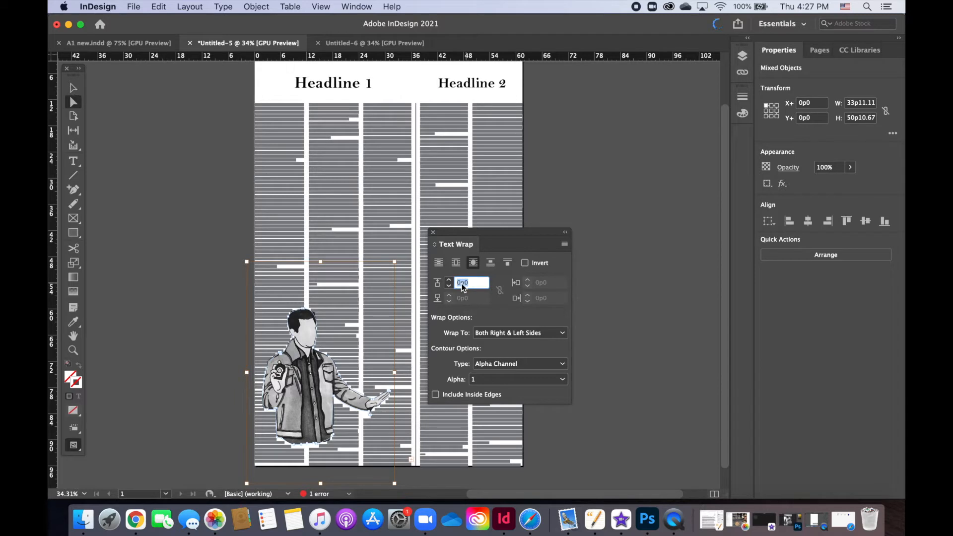
Step: Set the illustration's wrap offset to 1p0, move the wrap options aside and deselect the illustration
{"action": "type", "text": "1p0"}
{"action": "key", "text": "Return"}
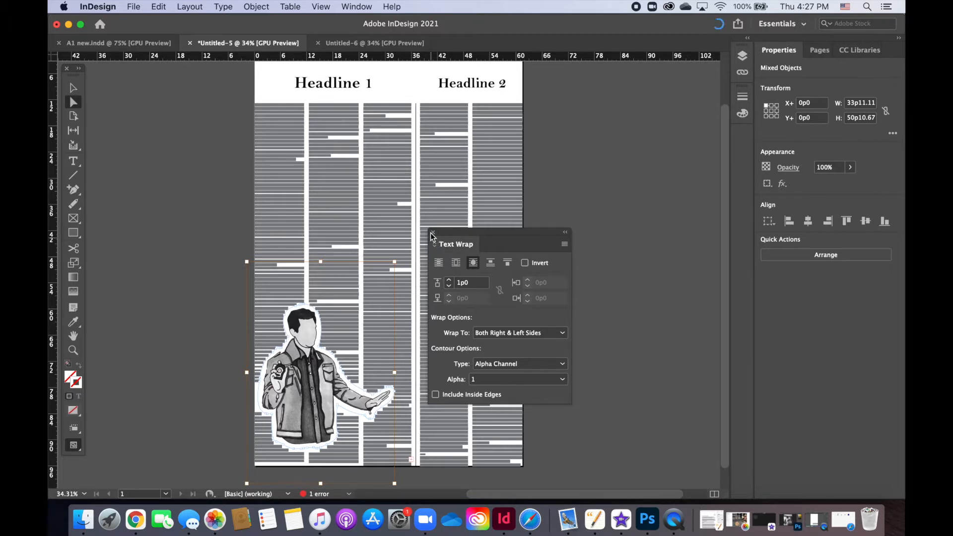
{"action": "left_click_drag", "start_coordinate": [431, 234], "coordinate": [476, 222]}
{"action": "left_click", "coordinate": [625, 457]}
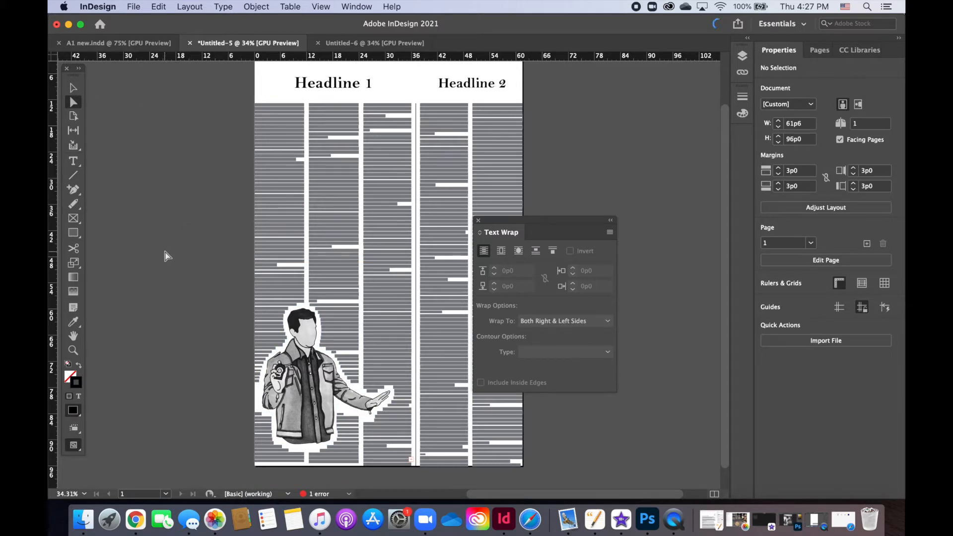
Step: Nudge the illustration 0p10 to the right and 2p6 down on the page
{"action": "left_click", "coordinate": [70, 91]}
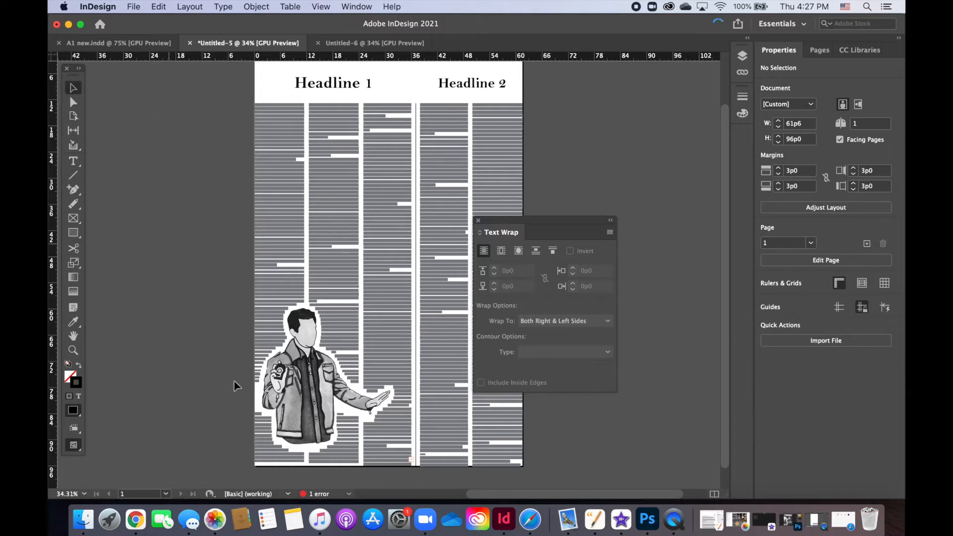
{"action": "left_click", "coordinate": [304, 420]}
{"action": "key", "text": "shift+Right"}
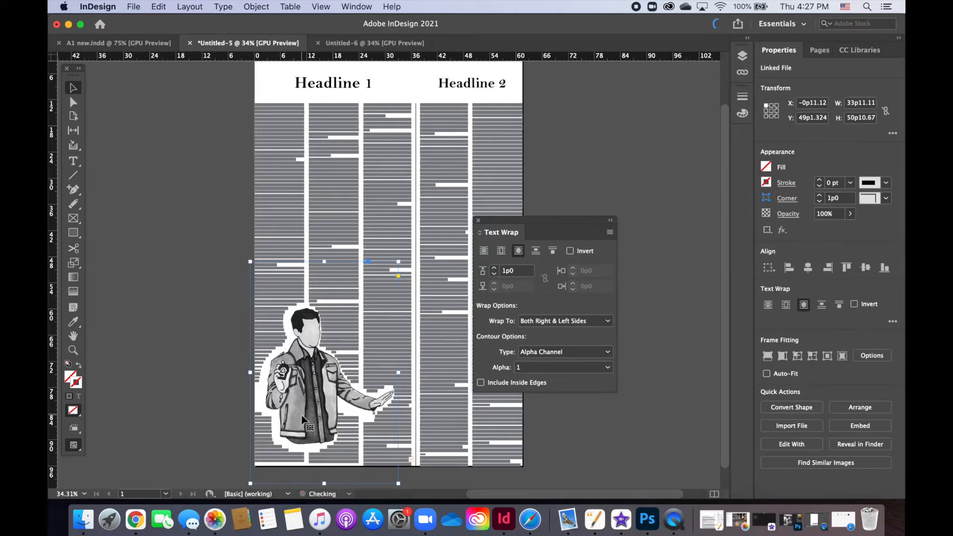
{"action": "key", "text": "shift+Down"}
{"action": "key", "text": "shift+Down"}
{"action": "key", "text": "shift+Down"}
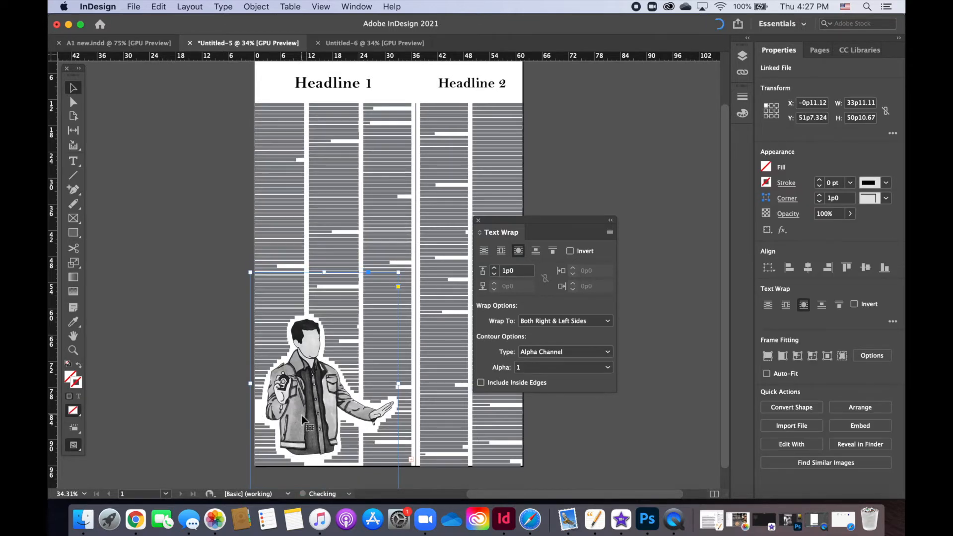
Step: Nudge the illustration 1p10 to the left and 0p4 down, and close the Text Wrap options
{"action": "key", "text": "super+equal"}
{"action": "key", "text": "super+equal"}
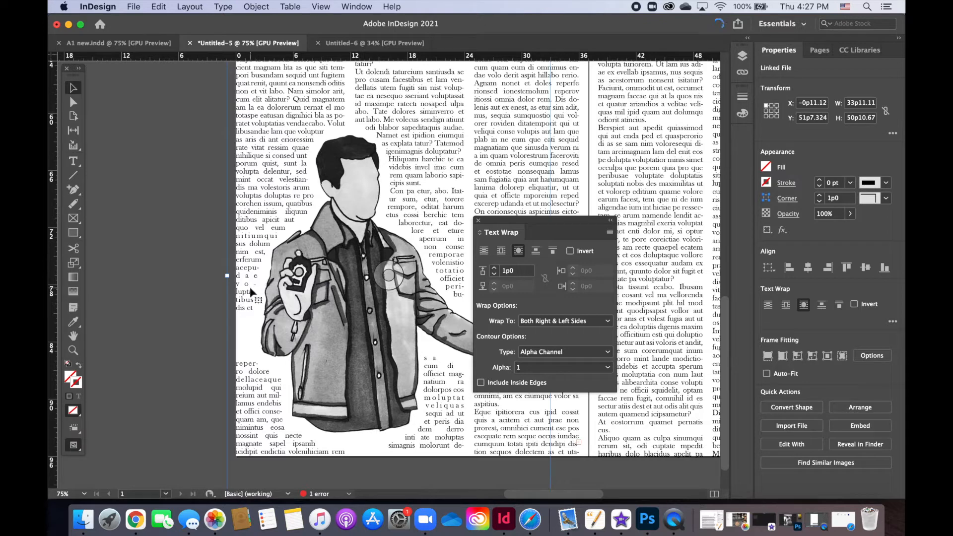
{"action": "key", "text": "shift+Left"}
{"action": "key", "text": "shift+Left"}
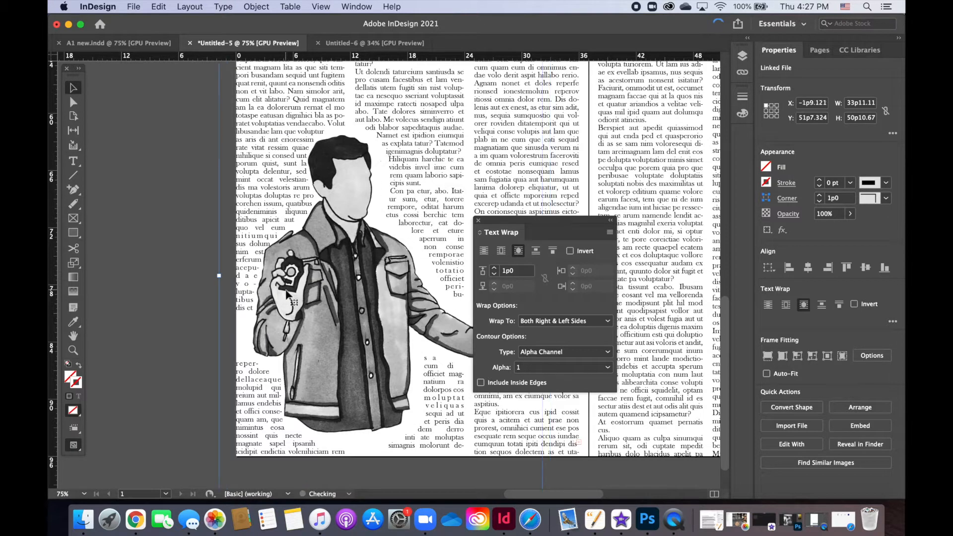
{"action": "key", "text": "Left"}
{"action": "key", "text": "Left"}
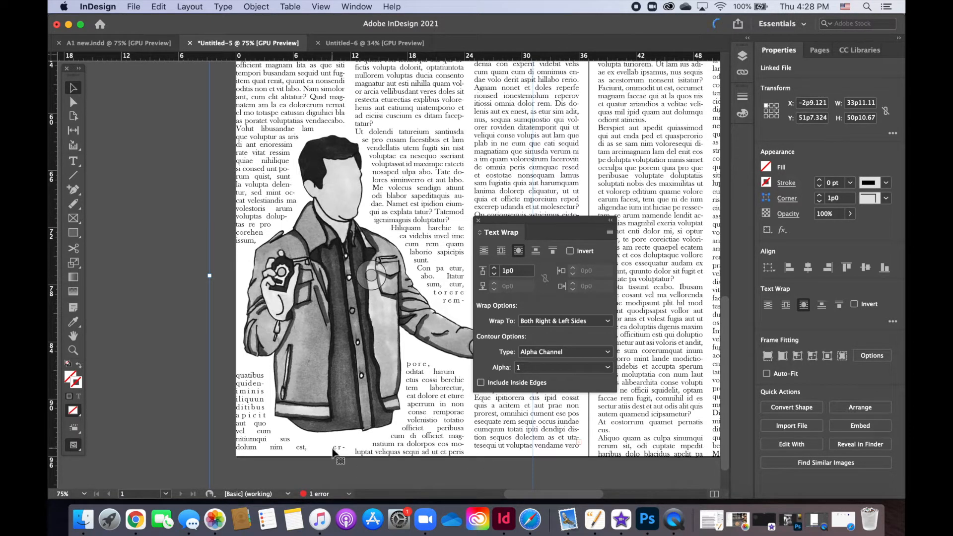
{"action": "key", "text": "Down"}
{"action": "key", "text": "Down"}
{"action": "key", "text": "Down"}
{"action": "key", "text": "Down"}
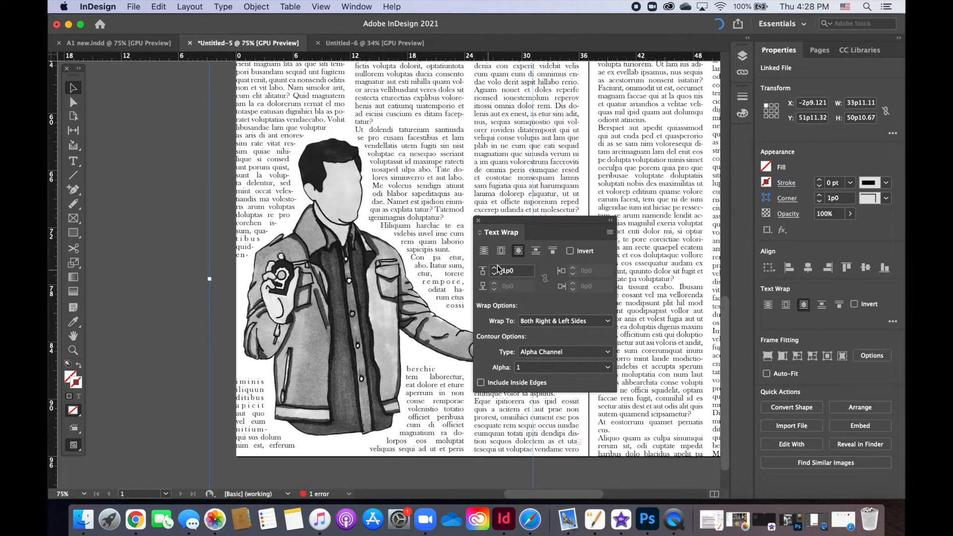
{"action": "left_click", "coordinate": [478, 220]}
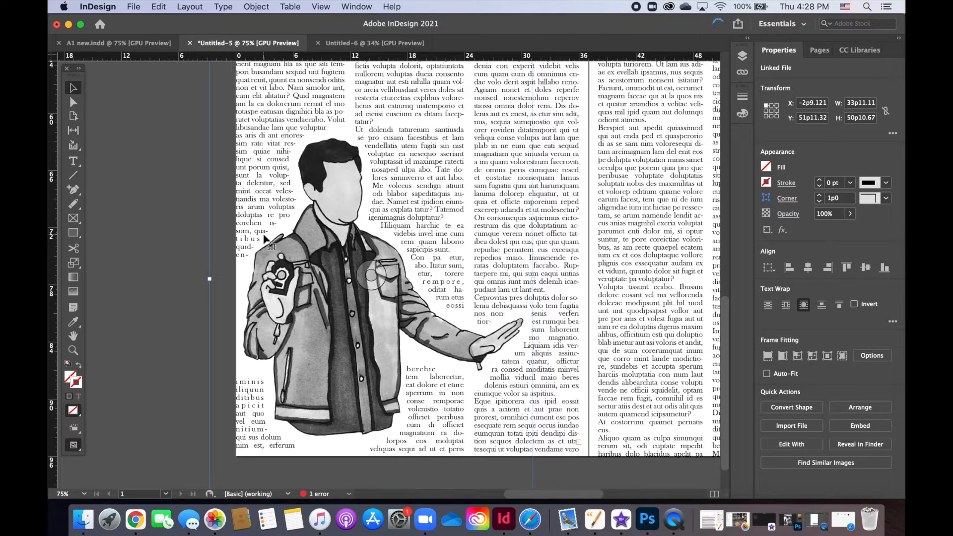
{"action": "left_click", "coordinate": [198, 259]}
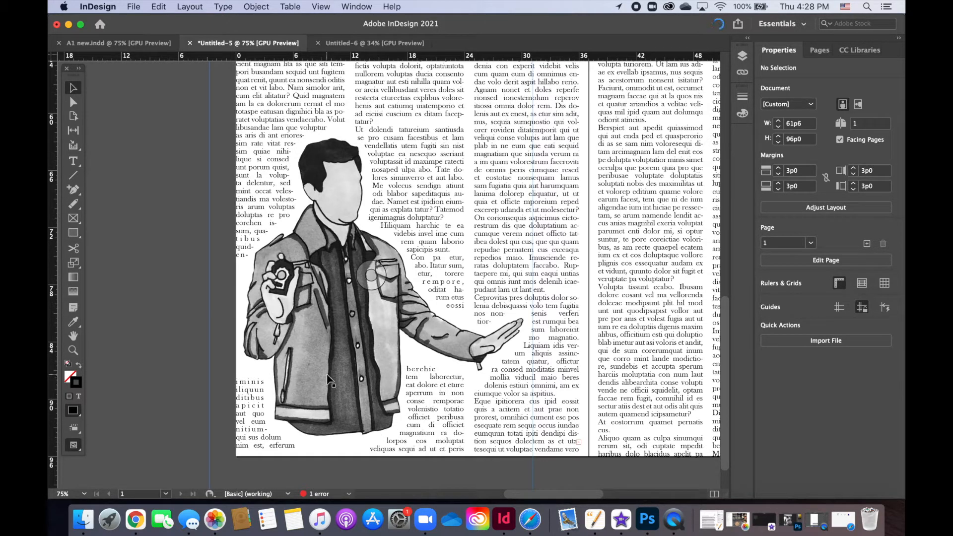
Step: Directly select the illustration's wrap boundary and move its anchor point beside the jacket below the outstretched arm to about X 18p6, Y 88p2.4
{"action": "left_click", "coordinate": [73, 102]}
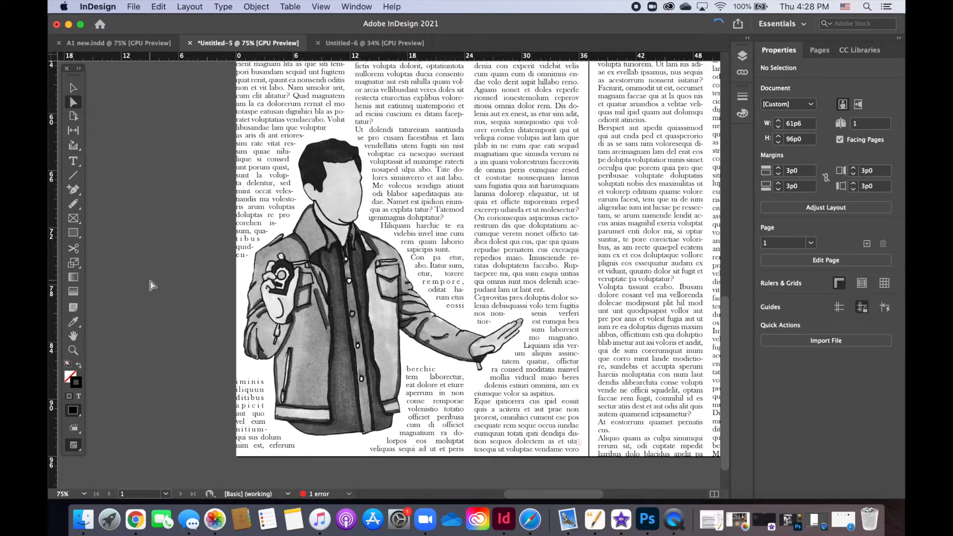
{"action": "left_click", "coordinate": [313, 365]}
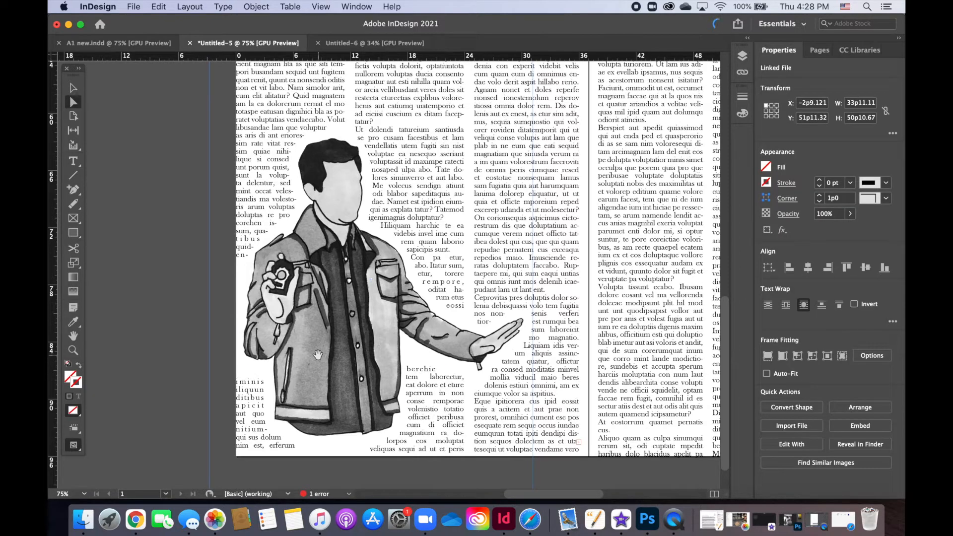
{"action": "key", "text": "super+a"}
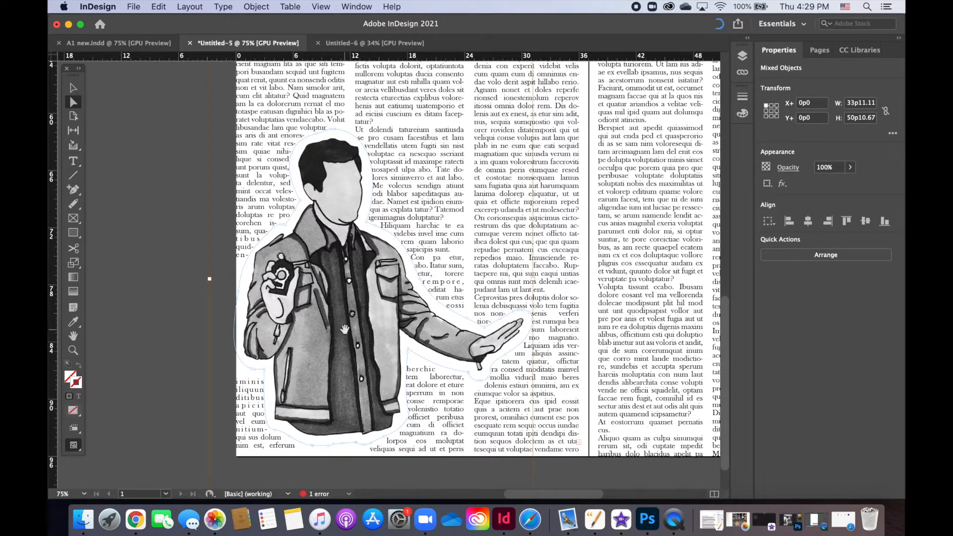
{"action": "left_click", "coordinate": [295, 339]}
{"action": "scroll", "coordinate": [238, 329], "scroll_direction": "down", "scroll_amount": 2}
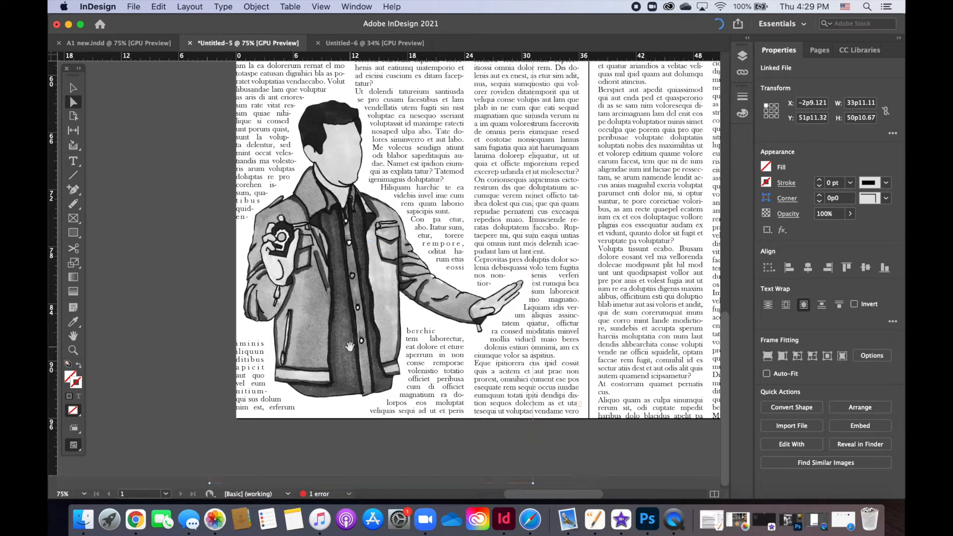
{"action": "left_click", "coordinate": [355, 366]}
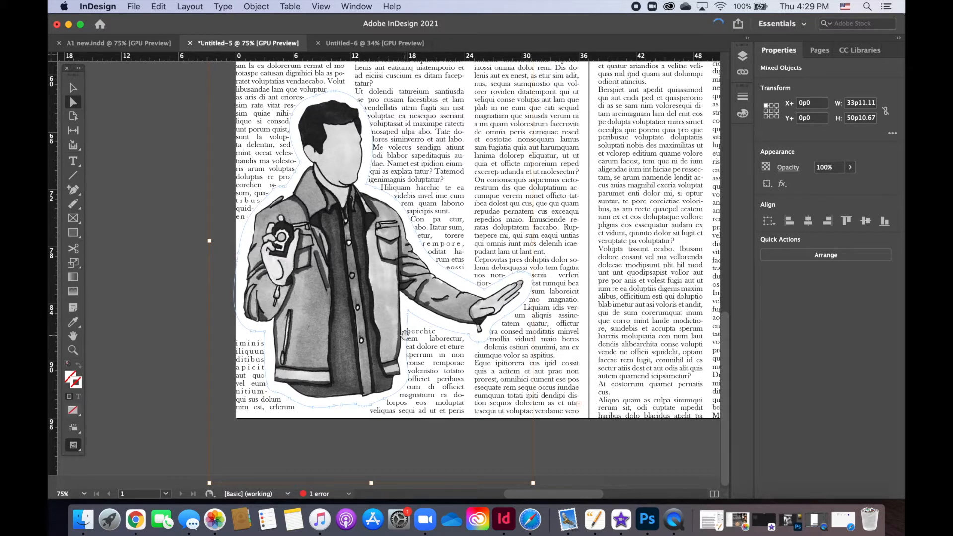
{"action": "left_click_drag", "start_coordinate": [409, 318], "coordinate": [413, 357]}
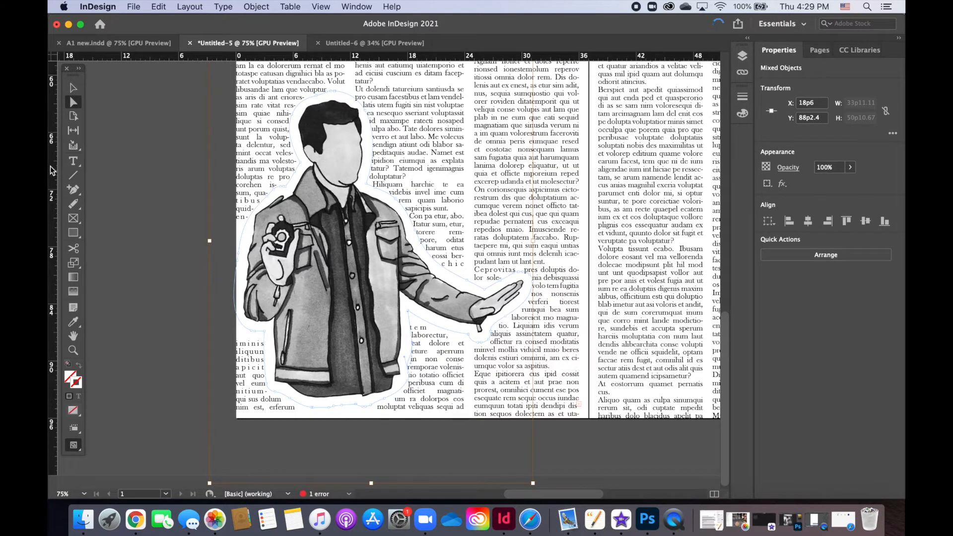
Step: Add anchor points to the wrap boundary beside the jacket and beneath the outstretched arm
{"action": "left_click", "coordinate": [73, 192]}
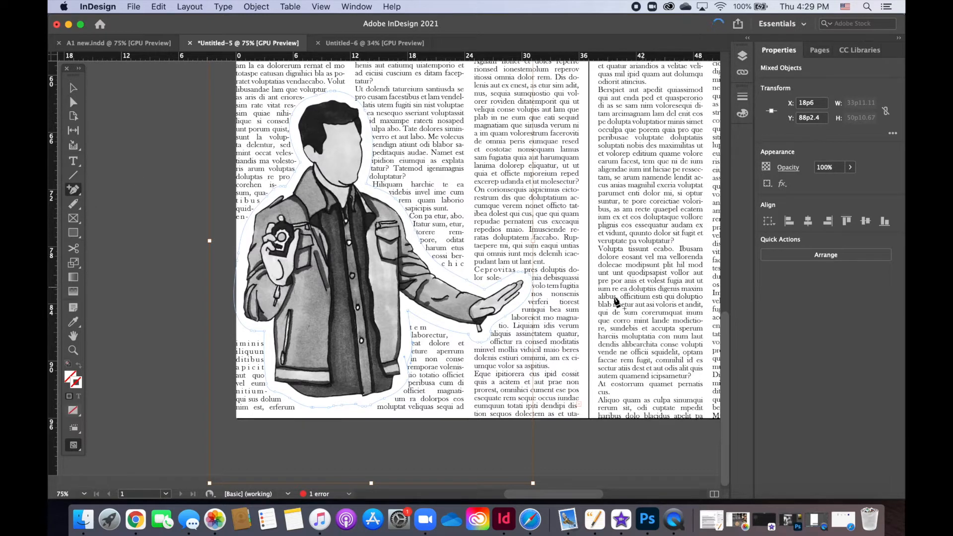
{"action": "left_click", "coordinate": [409, 326]}
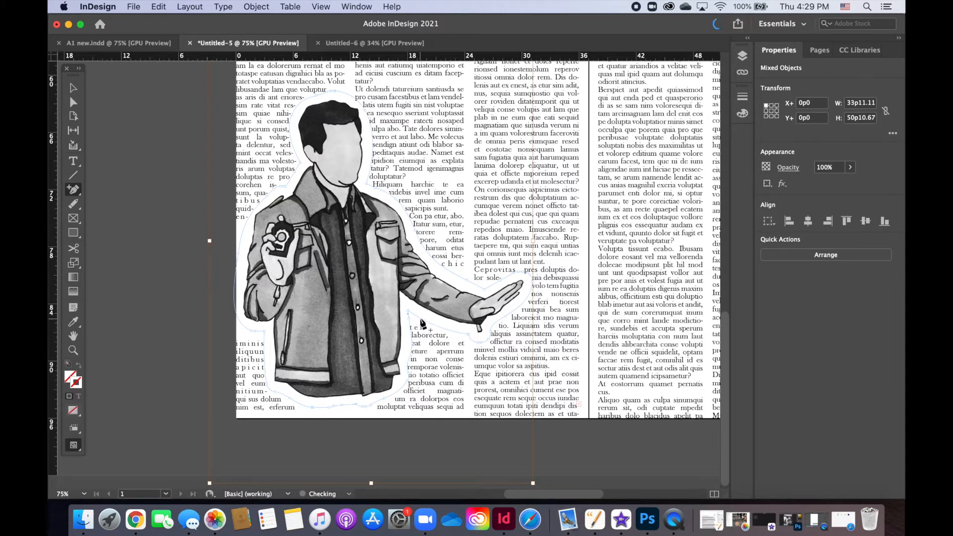
{"action": "left_click", "coordinate": [443, 329]}
{"action": "left_click", "coordinate": [73, 102]}
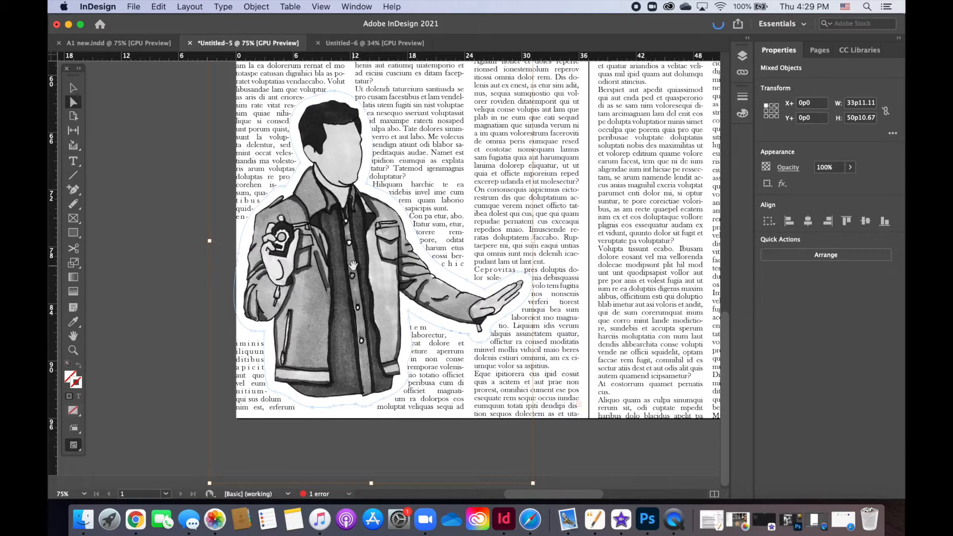
Step: Delete anchor points from the illustration's wrap boundary beneath the outstretched arm and beside the jacket
{"action": "left_click", "coordinate": [74, 192]}
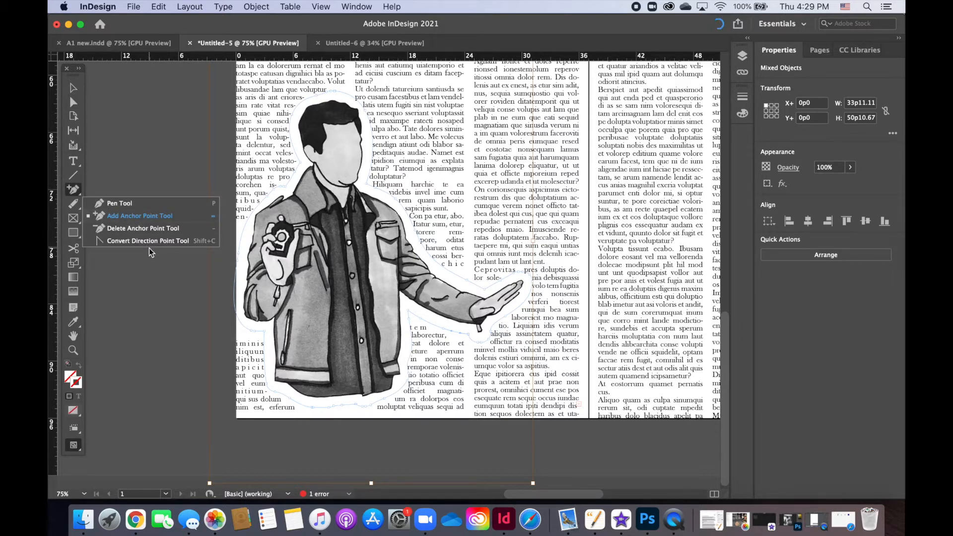
{"action": "left_click", "coordinate": [145, 228]}
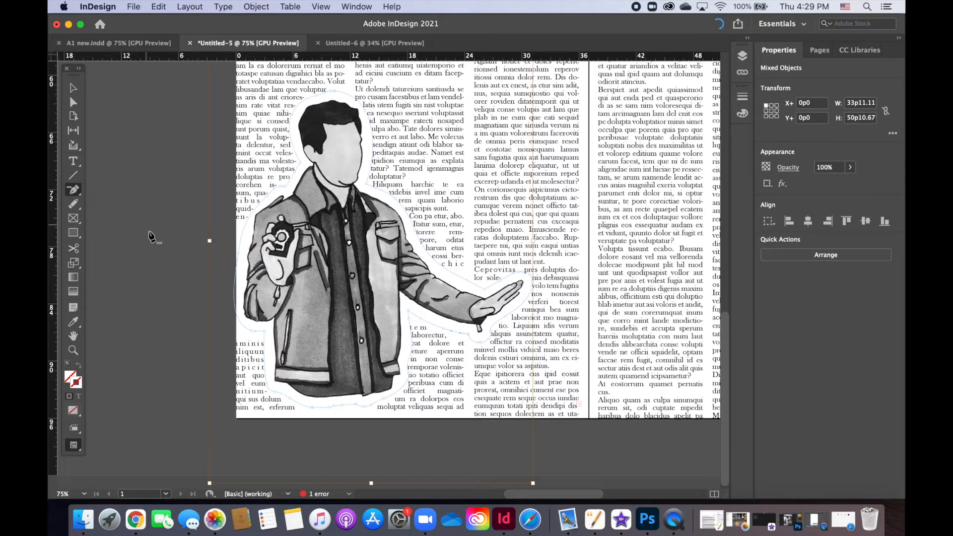
{"action": "left_click", "coordinate": [442, 328]}
{"action": "left_click", "coordinate": [415, 349]}
Step: Directly reposition the wrap boundary's anchor beside the jacket to about X 18p3.6, Y 88p4.8 and the left shoulder's to about X 2p0, Y 73p4.8
{"action": "left_click", "coordinate": [71, 192]}
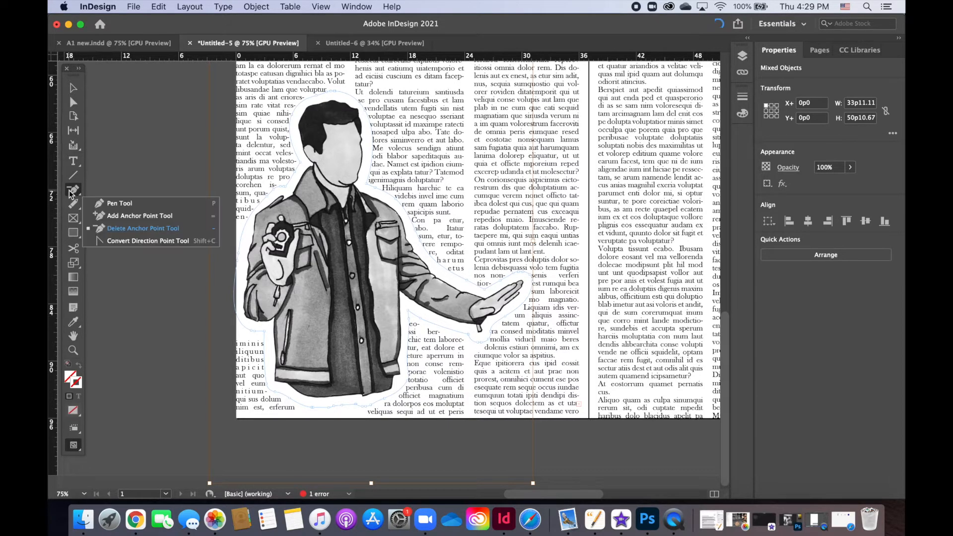
{"action": "left_click", "coordinate": [74, 104]}
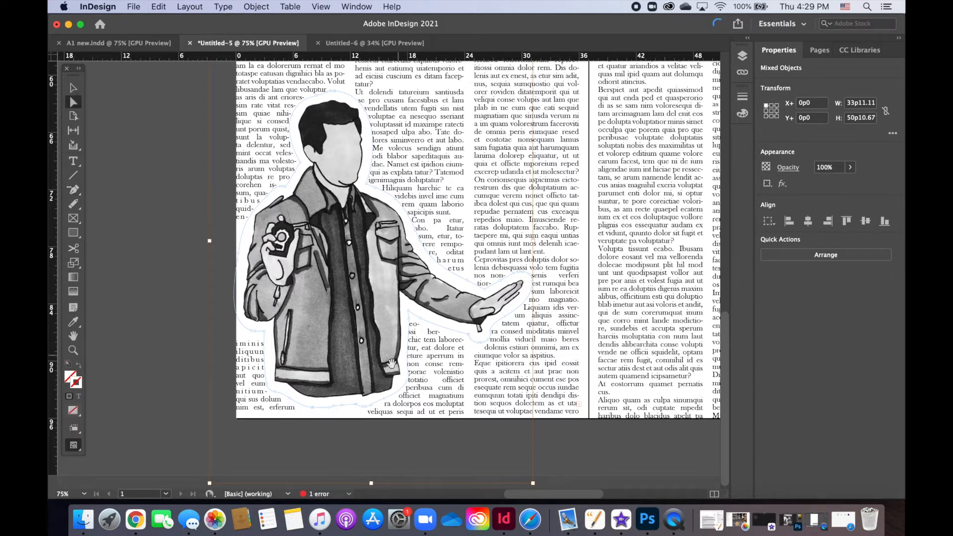
{"action": "left_click_drag", "start_coordinate": [411, 324], "coordinate": [411, 351]}
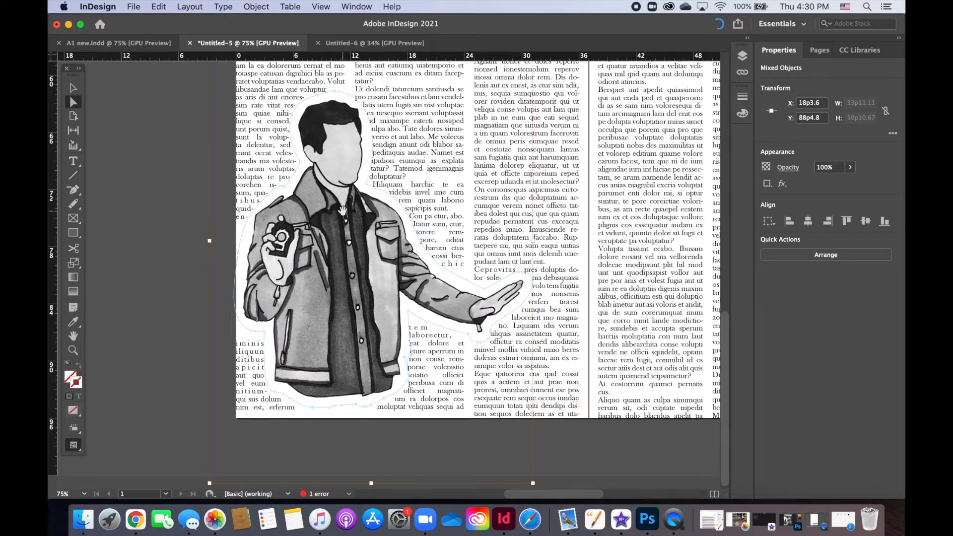
{"action": "left_click", "coordinate": [256, 206]}
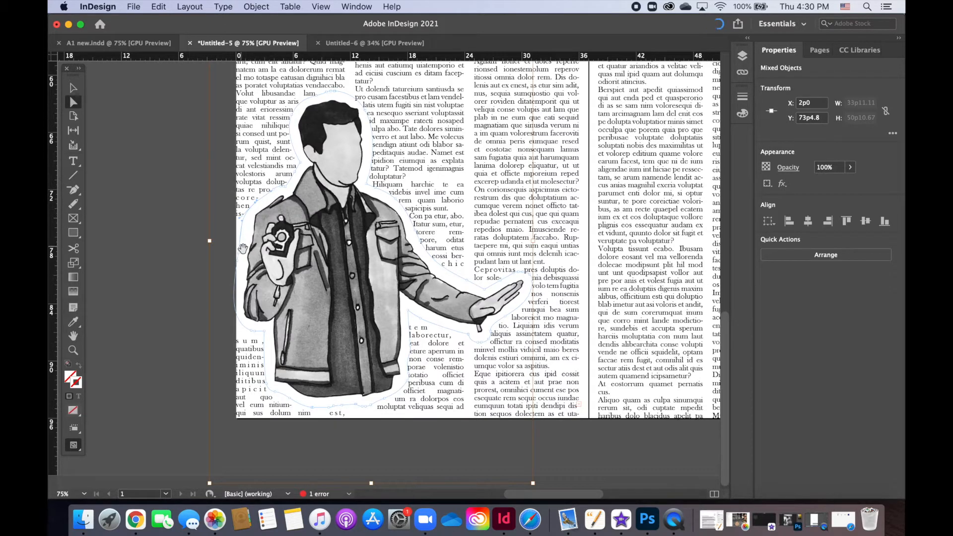
{"action": "scroll", "coordinate": [296, 198], "scroll_direction": "down", "scroll_amount": 1}
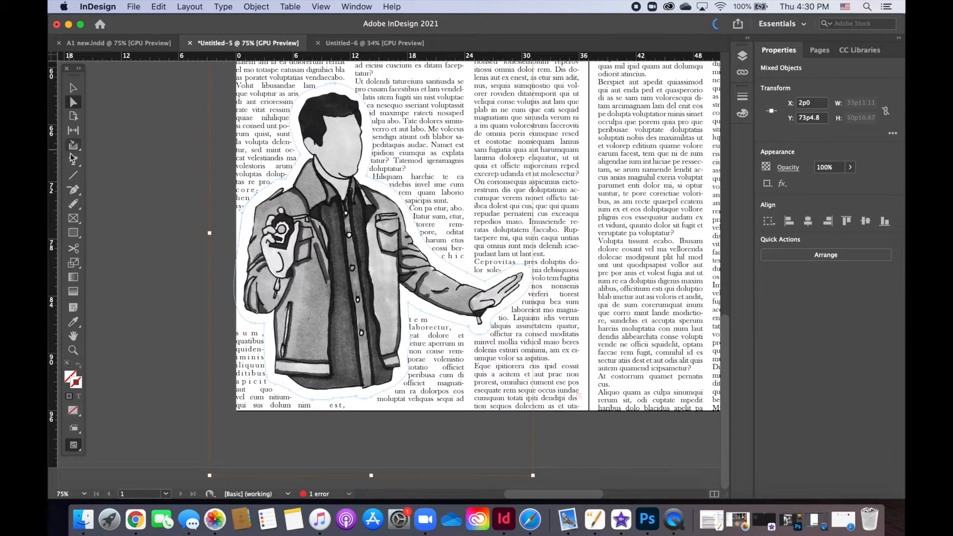
Step: Add an anchor point to the wrap boundary above the outstretched arm's shoulder and move it to about X 17p6, Y 73p6
{"action": "left_click_drag", "start_coordinate": [73, 187], "coordinate": [101, 223]}
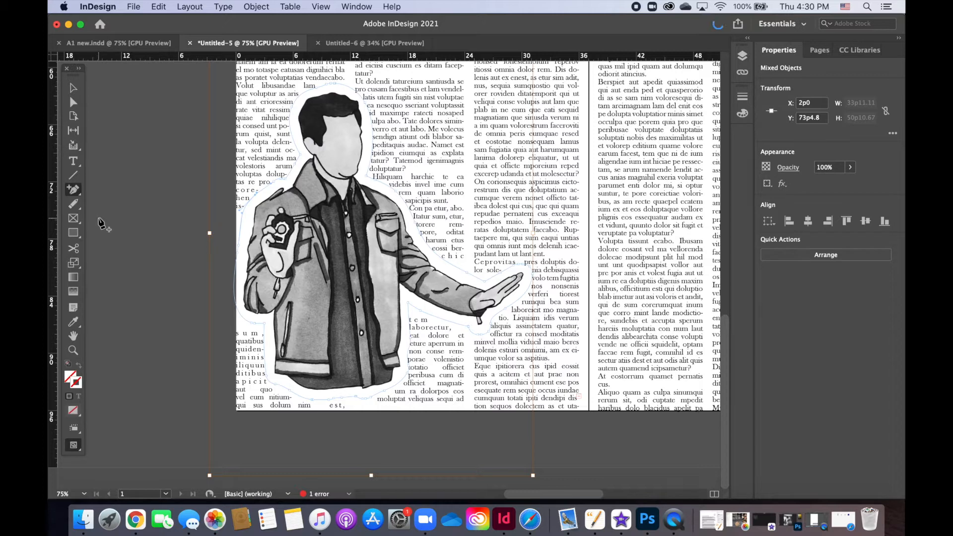
{"action": "left_click_drag", "start_coordinate": [73, 189], "coordinate": [137, 239]}
{"action": "left_click_drag", "start_coordinate": [73, 190], "coordinate": [102, 202]}
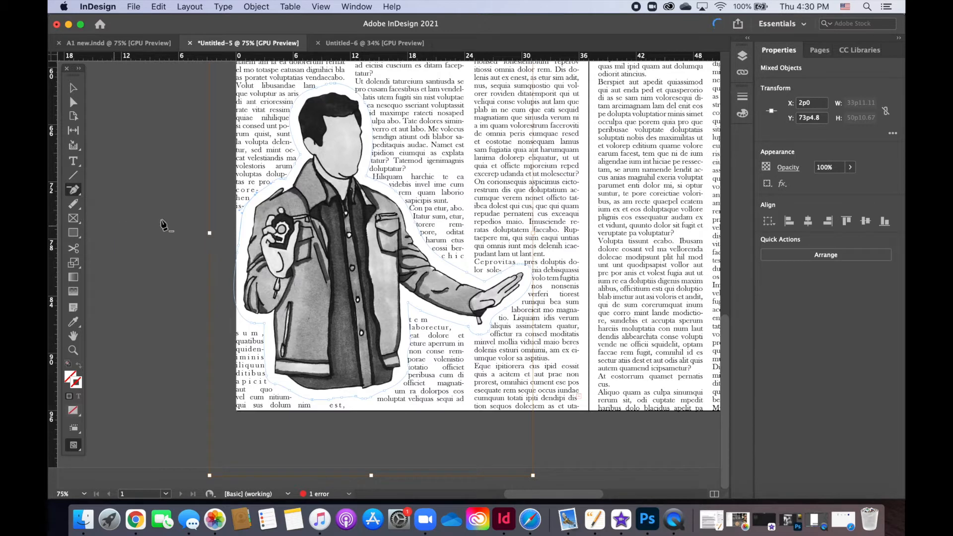
{"action": "left_click", "coordinate": [393, 190]}
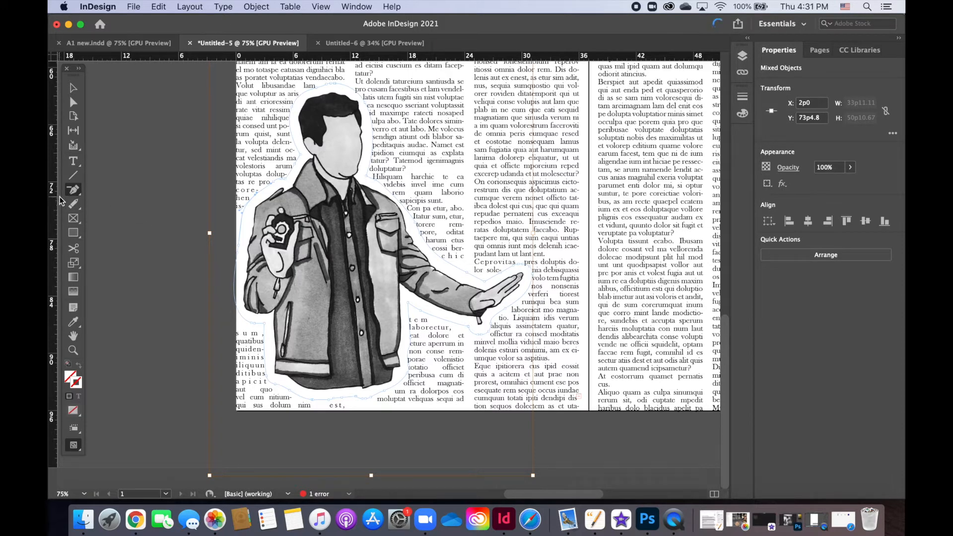
{"action": "left_click_drag", "start_coordinate": [74, 189], "coordinate": [104, 219]}
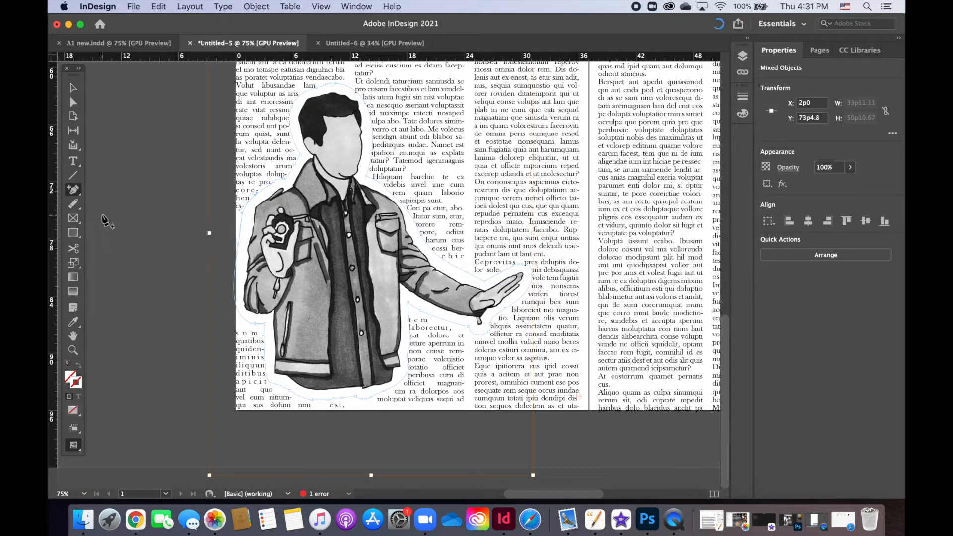
{"action": "left_click", "coordinate": [396, 199]}
{"action": "key", "text": "a"}
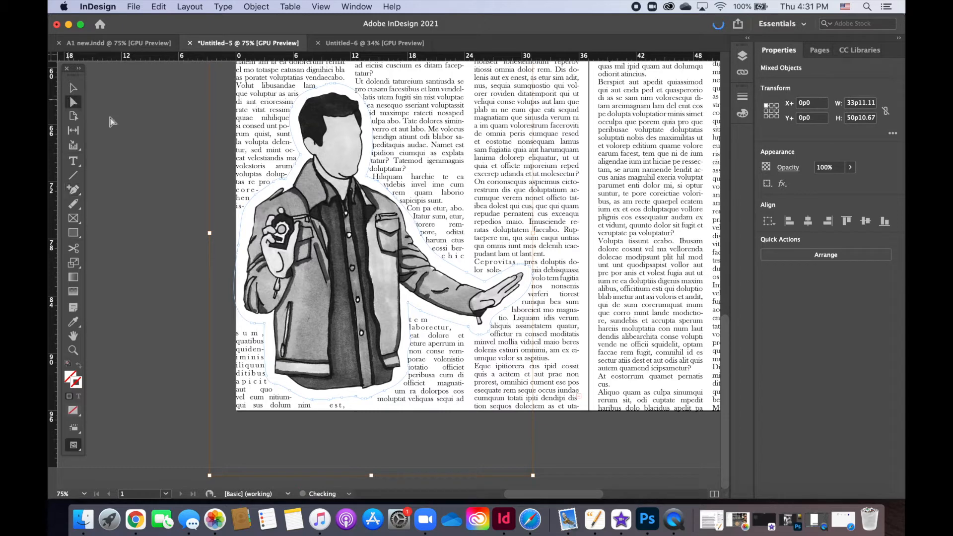
{"action": "left_click_drag", "start_coordinate": [400, 202], "coordinate": [404, 196]}
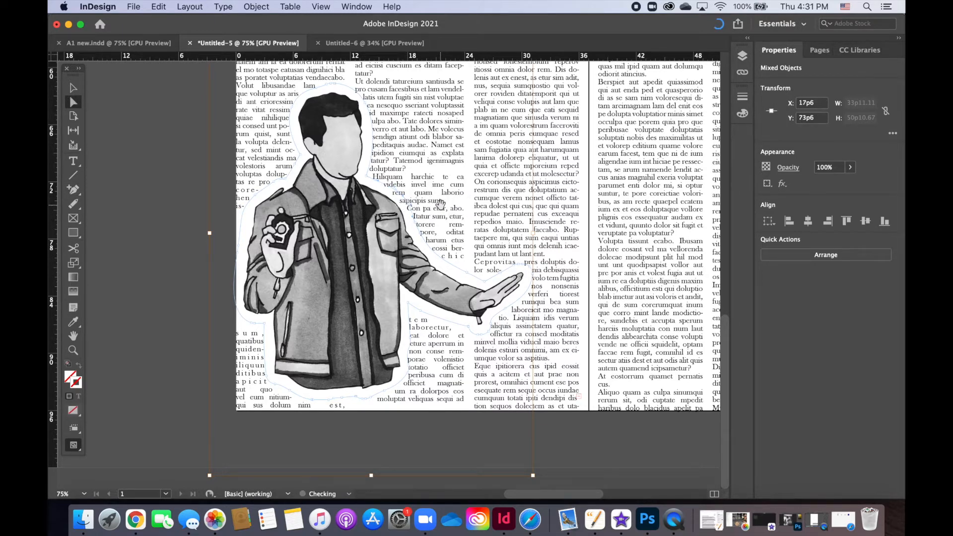
Step: Retract the direction handles of the new shoulder anchor point to straighten the adjoining wrap boundary segments
{"action": "key", "text": "super+equal"}
{"action": "key", "text": "super+equal"}
{"action": "key", "text": "super+equal"}
{"action": "key", "text": "super+equal"}
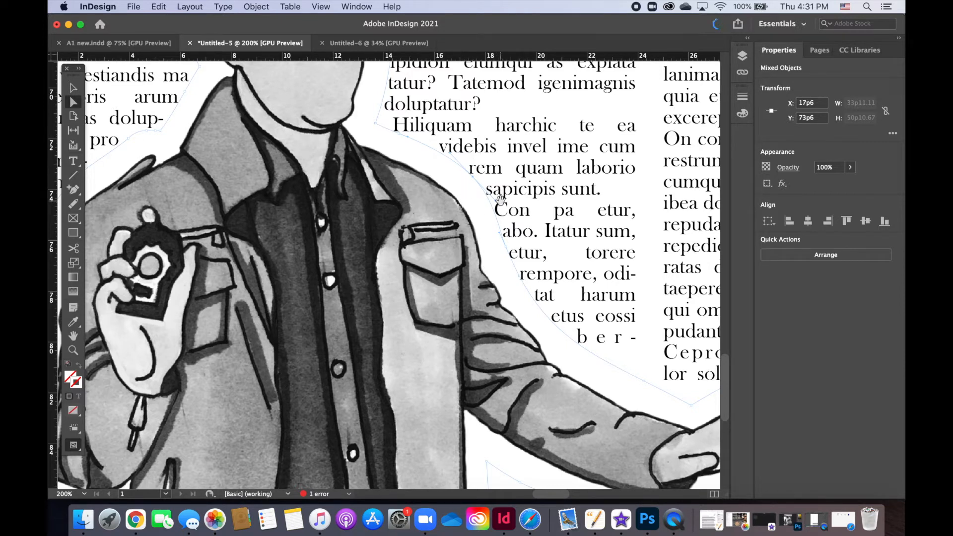
{"action": "left_click_drag", "start_coordinate": [496, 204], "coordinate": [475, 180]}
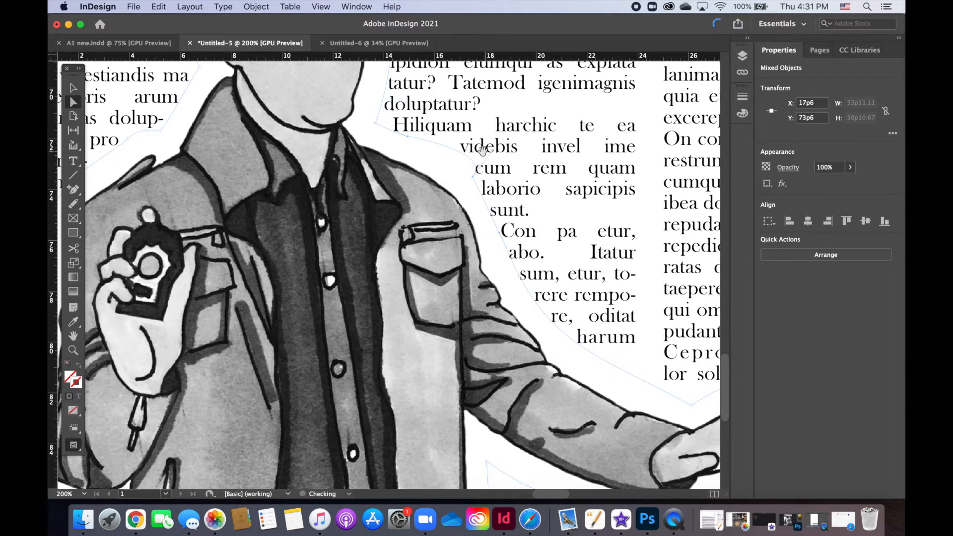
{"action": "left_click_drag", "start_coordinate": [492, 151], "coordinate": [474, 176]}
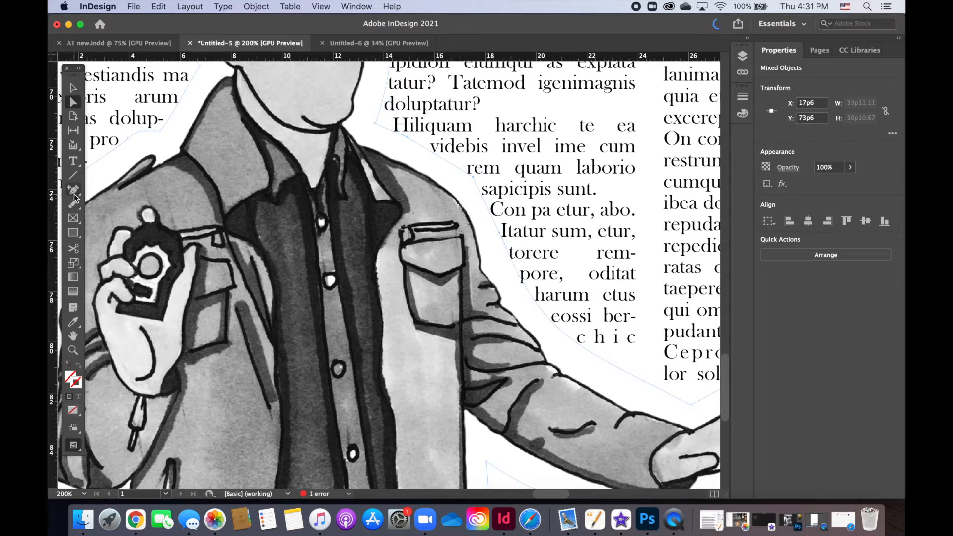
Step: Pull curve handles out of the shoulder anchor point with the Convert Direction Point tool, and collapse them back into the point
{"action": "left_click_drag", "start_coordinate": [74, 190], "coordinate": [104, 242]}
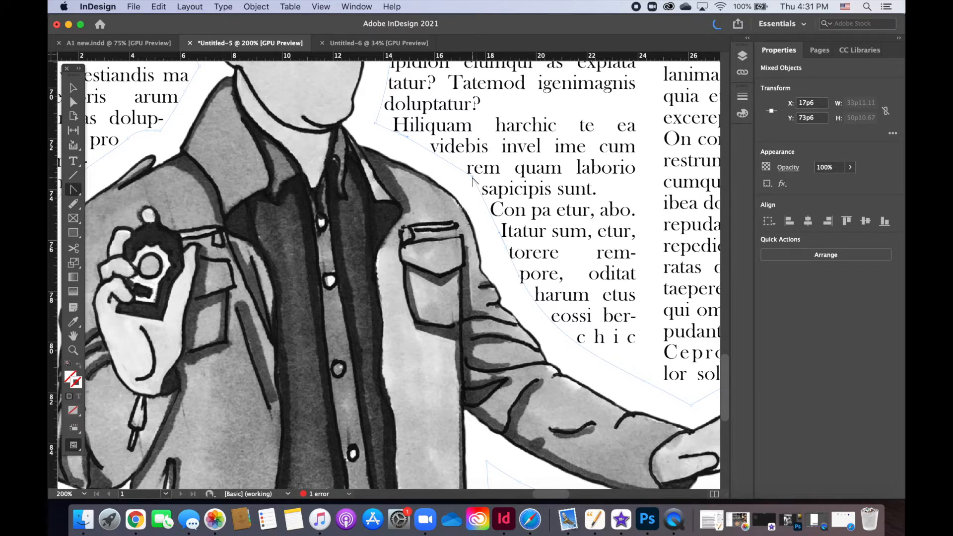
{"action": "left_click_drag", "start_coordinate": [477, 185], "coordinate": [502, 214]}
{"action": "left_click", "coordinate": [73, 102]}
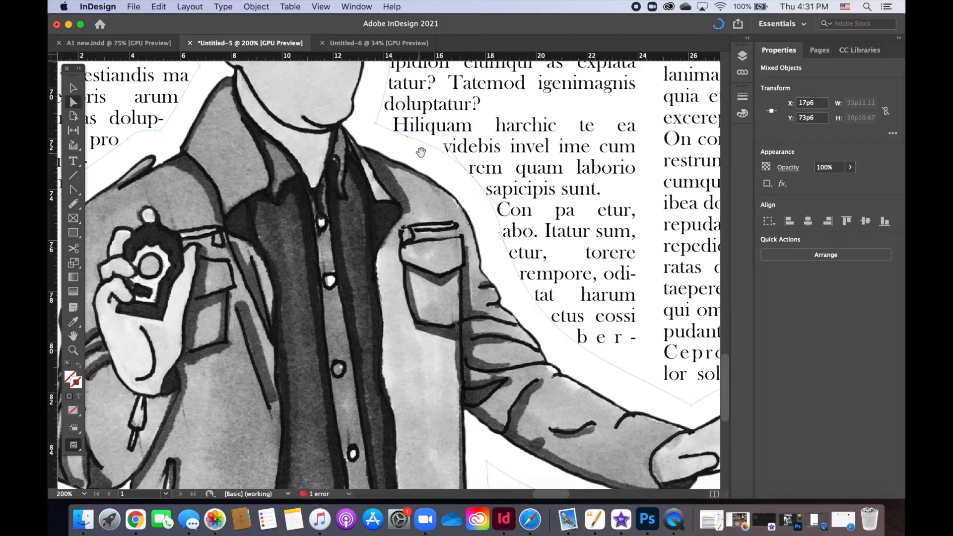
{"action": "left_click_drag", "start_coordinate": [445, 147], "coordinate": [463, 166]}
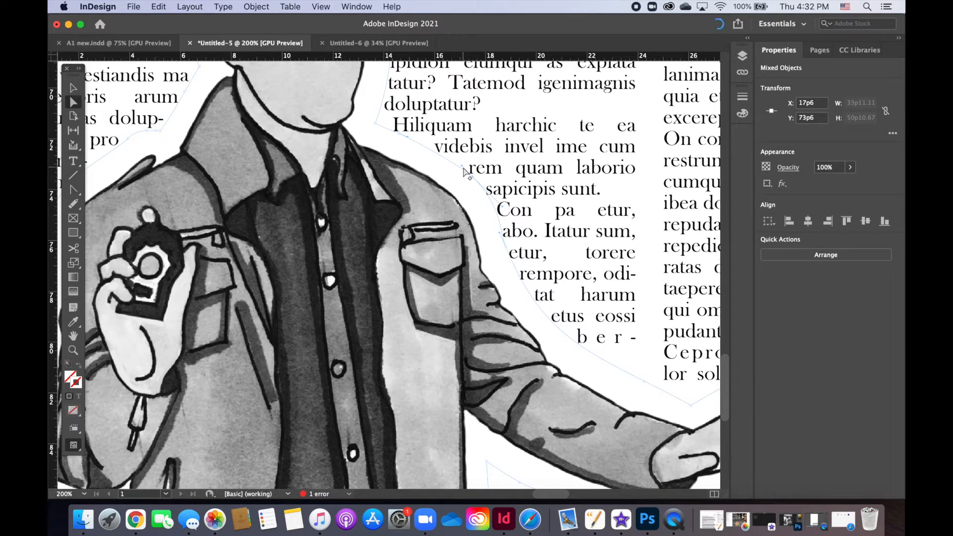
{"action": "left_click_drag", "start_coordinate": [464, 171], "coordinate": [479, 187]}
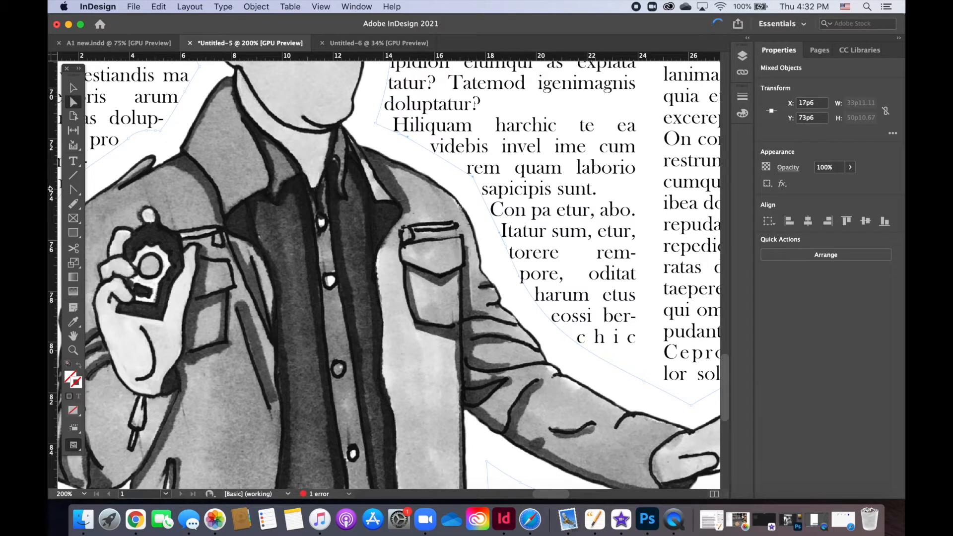
Step: Try again to curve the wrap boundary at the shoulder anchor point, extending its handles toward the sleeve and the collar
{"action": "left_click", "coordinate": [69, 189]}
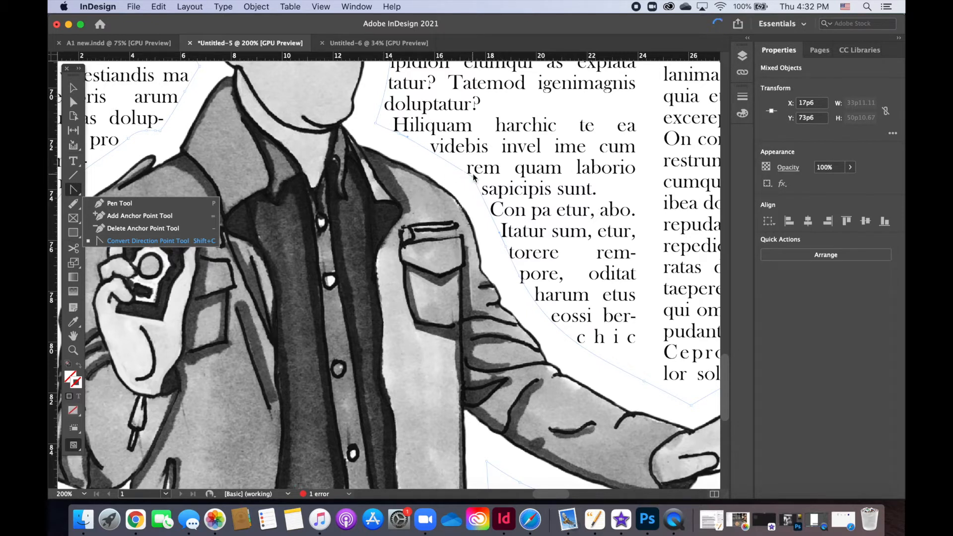
{"action": "left_click", "coordinate": [180, 239]}
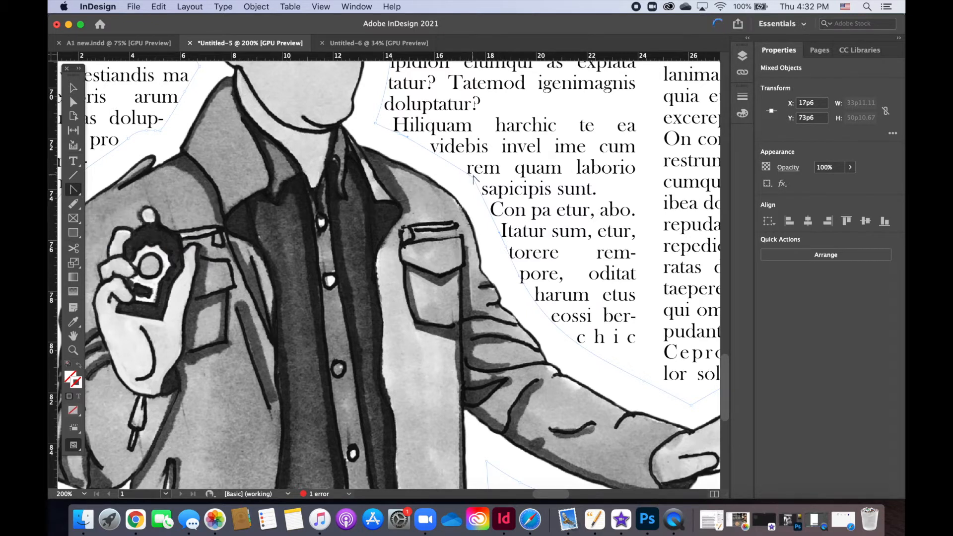
{"action": "left_click_drag", "start_coordinate": [474, 180], "coordinate": [501, 207]}
{"action": "left_click_drag", "start_coordinate": [502, 209], "coordinate": [443, 135]}
{"action": "left_click", "coordinate": [73, 101]}
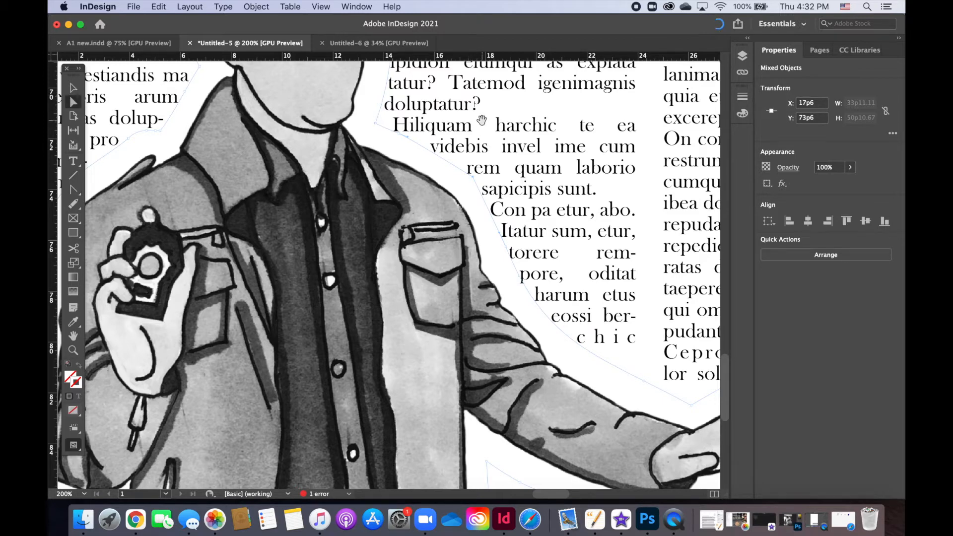
Step: Examine the wrap boundary and surrounding text from the illustration's head down to the jacket hem
{"action": "scroll", "coordinate": [381, 181], "scroll_direction": "up", "scroll_amount": 2}
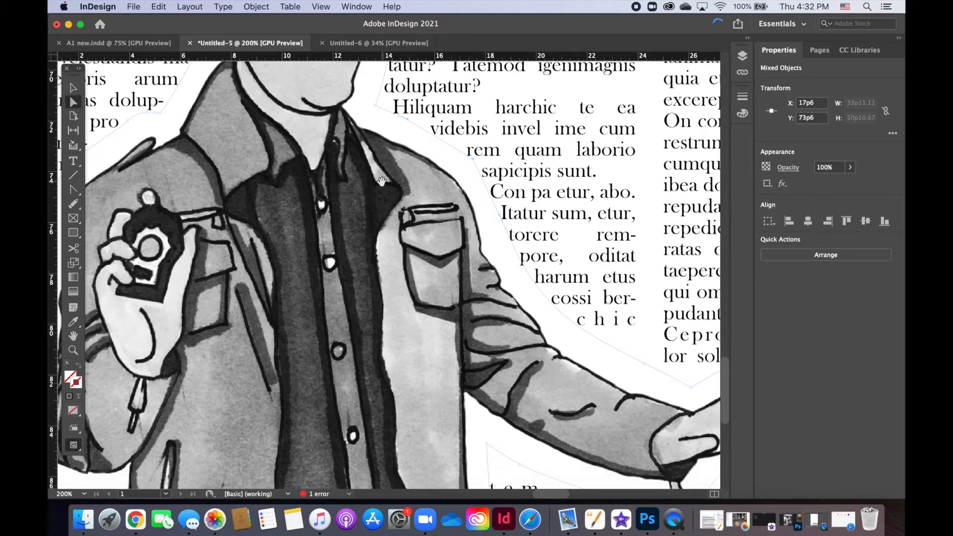
{"action": "scroll", "coordinate": [381, 181], "scroll_direction": "up", "scroll_amount": 5}
{"action": "scroll", "coordinate": [381, 181], "scroll_direction": "up", "scroll_amount": 3}
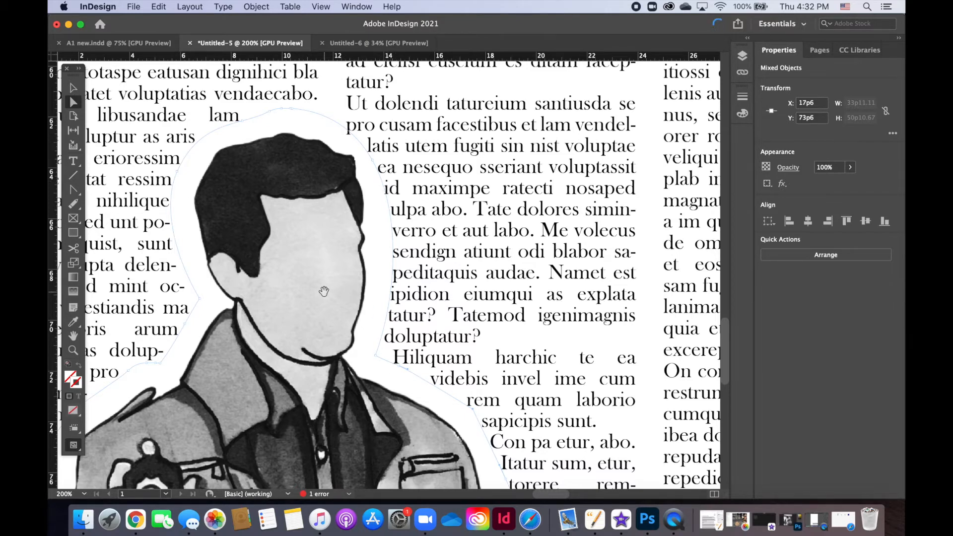
{"action": "scroll", "coordinate": [324, 291], "scroll_direction": "down", "scroll_amount": 10}
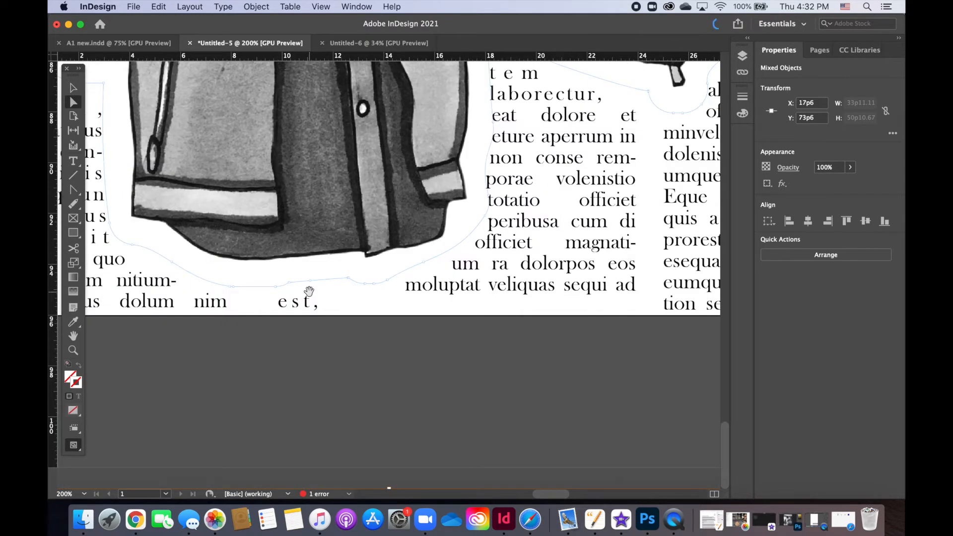
{"action": "scroll", "coordinate": [308, 292], "scroll_direction": "up", "scroll_amount": 7}
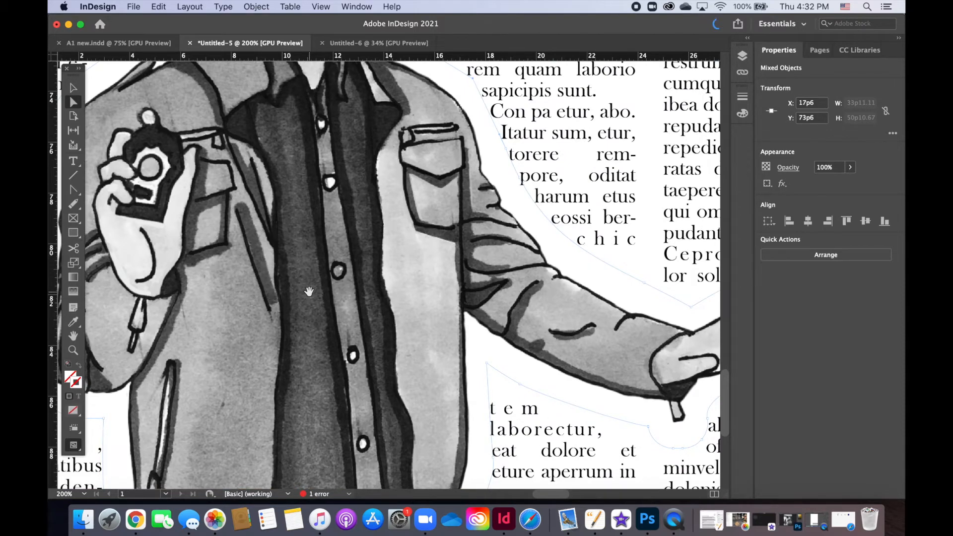
{"action": "key", "text": "super+0"}
{"action": "key", "text": "super+="}
{"action": "key", "text": "super+="}
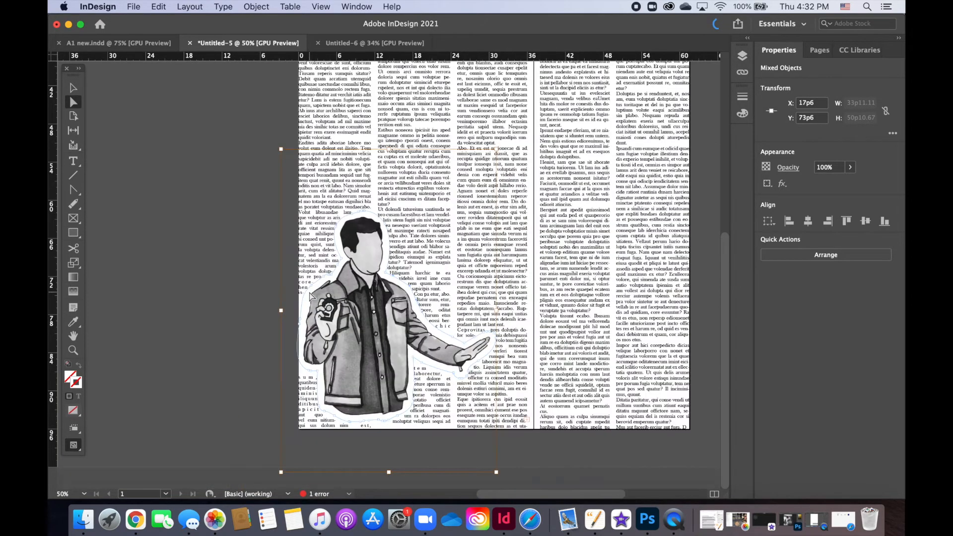
Step: Select the illustration, review its Text Wrap options, and close them
{"action": "left_click", "coordinate": [72, 89]}
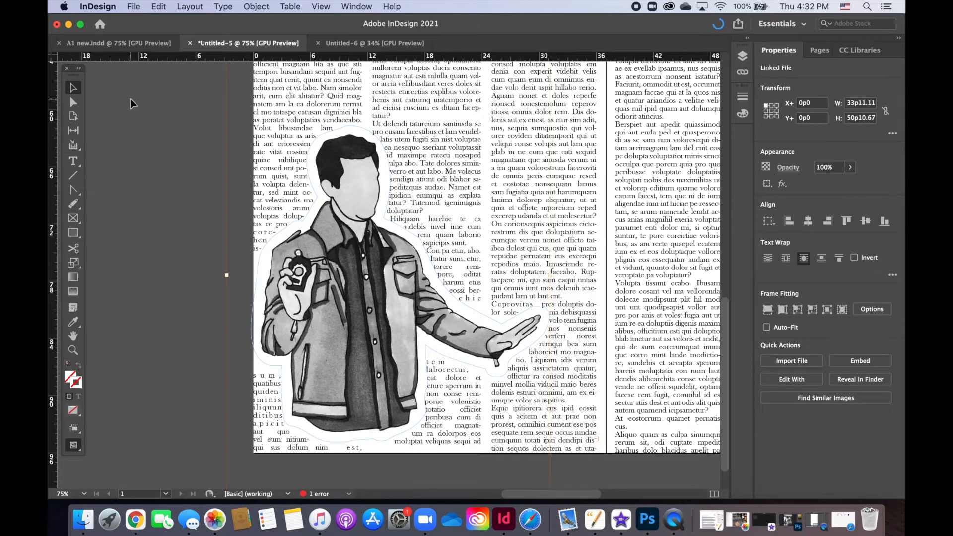
{"action": "left_click", "coordinate": [169, 138]}
{"action": "left_click", "coordinate": [351, 294]}
{"action": "double_click", "coordinate": [351, 294]}
{"action": "key", "text": "super+alt+w"}
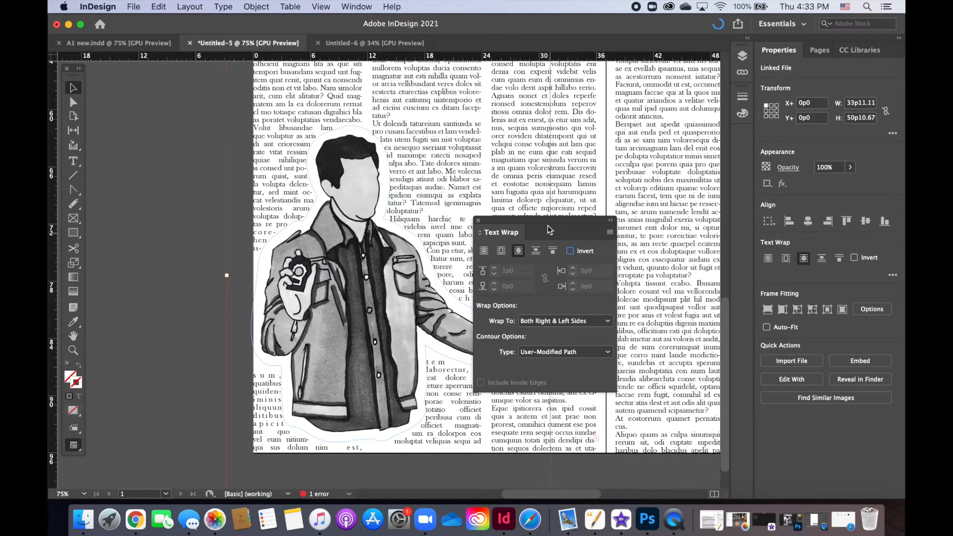
{"action": "left_click_drag", "start_coordinate": [546, 226], "coordinate": [528, 199]}
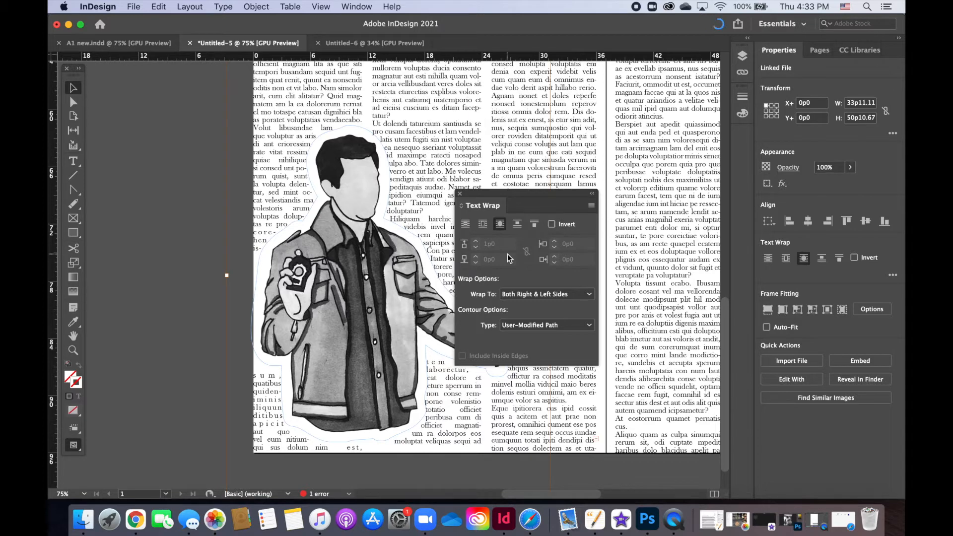
{"action": "left_click", "coordinate": [459, 193]}
Step: Delete the illustration of the man from the page
{"action": "left_click", "coordinate": [102, 136]}
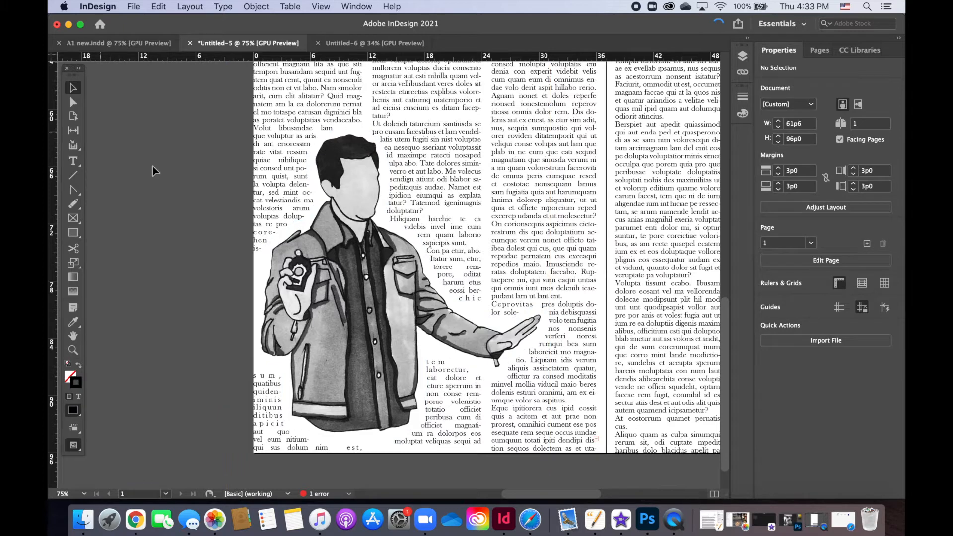
{"action": "left_click", "coordinate": [227, 273]}
{"action": "key", "text": "Delete"}
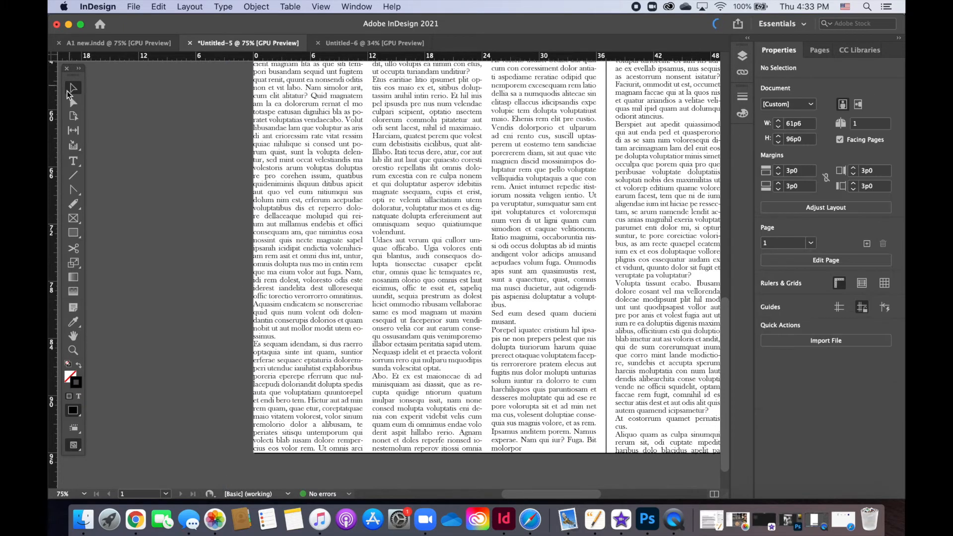
Step: Place the cut-out illustration of the man over the newspaper's text columns
{"action": "left_click", "coordinate": [134, 6]}
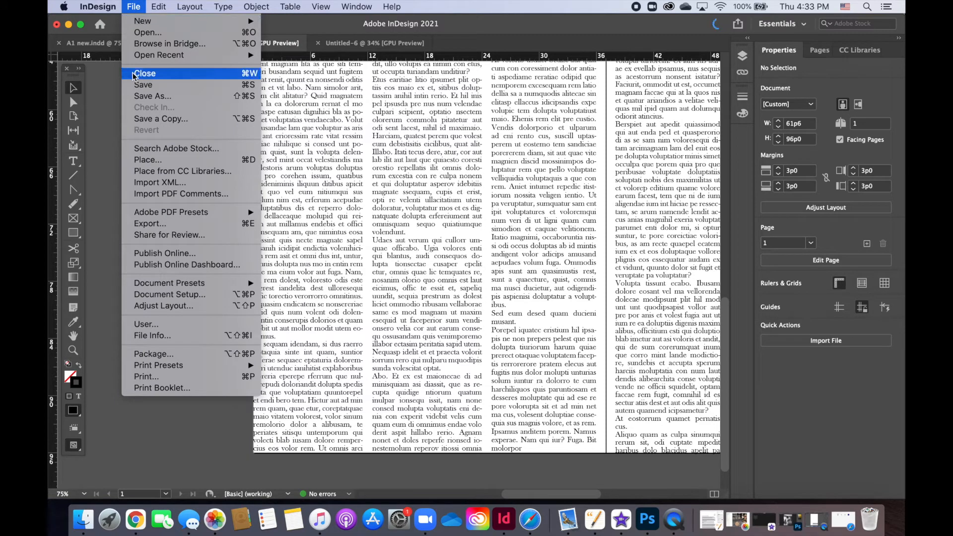
{"action": "mouse_move", "coordinate": [147, 58]}
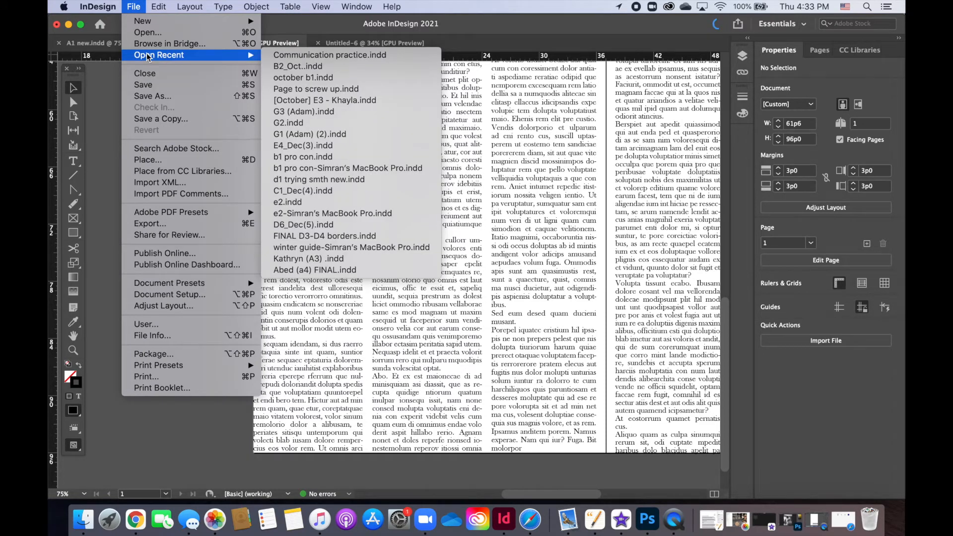
{"action": "left_click", "coordinate": [184, 159]}
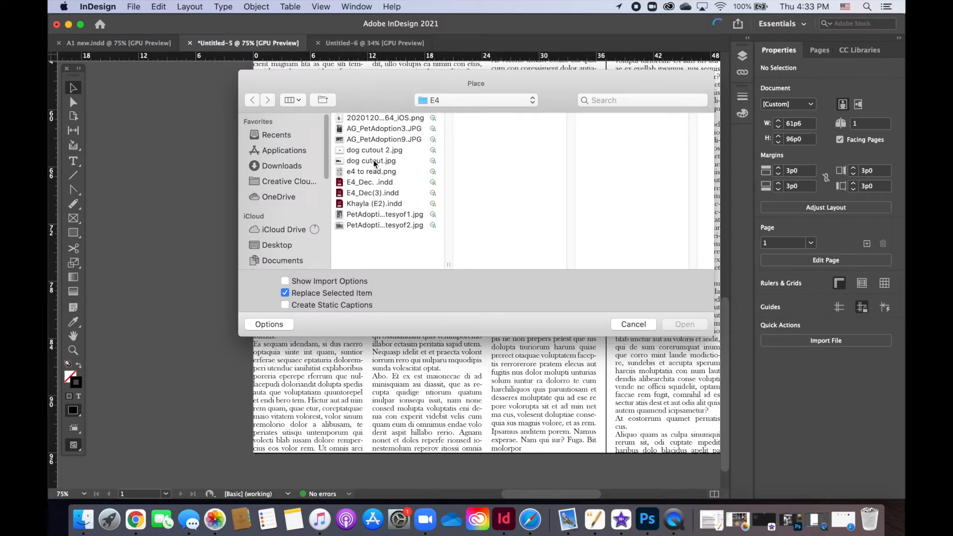
{"action": "left_click", "coordinate": [377, 218]}
{"action": "left_click", "coordinate": [366, 122]}
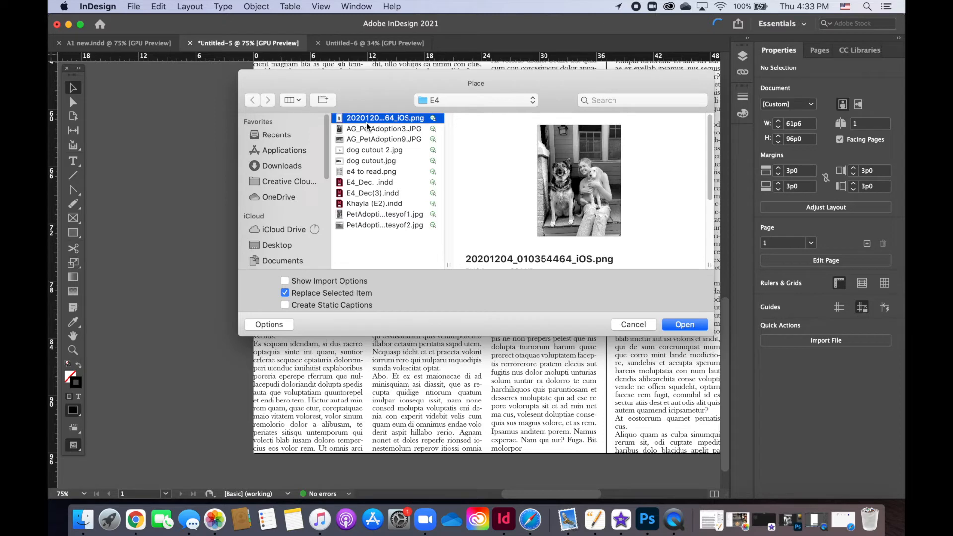
{"action": "double_click", "coordinate": [366, 117]}
{"action": "left_click", "coordinate": [366, 117]}
{"action": "left_click", "coordinate": [289, 77]}
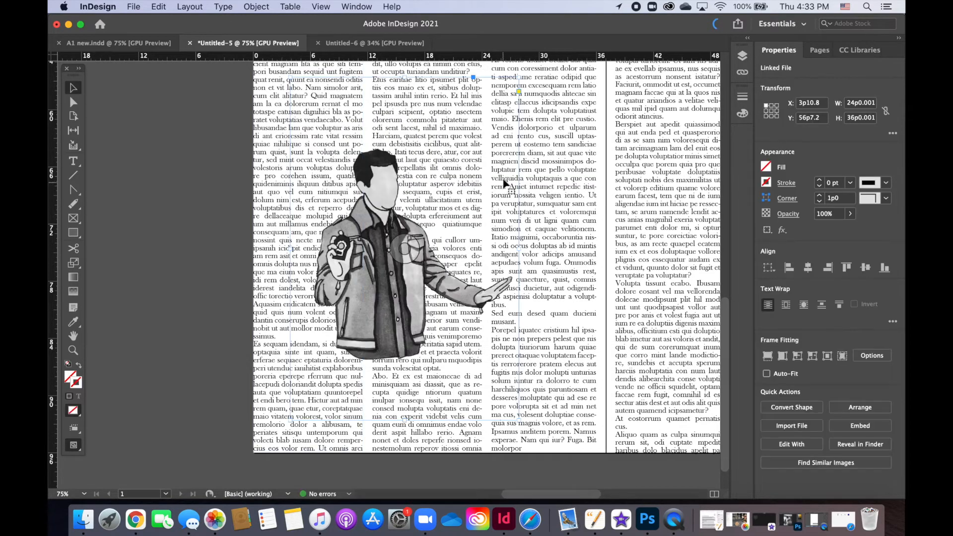
Step: Reposition the illustration over the first columns with its frame resting on the page's lower edge, at X 3p4.8 and Y 59p11.99
{"action": "left_click_drag", "start_coordinate": [351, 316], "coordinate": [268, 325]}
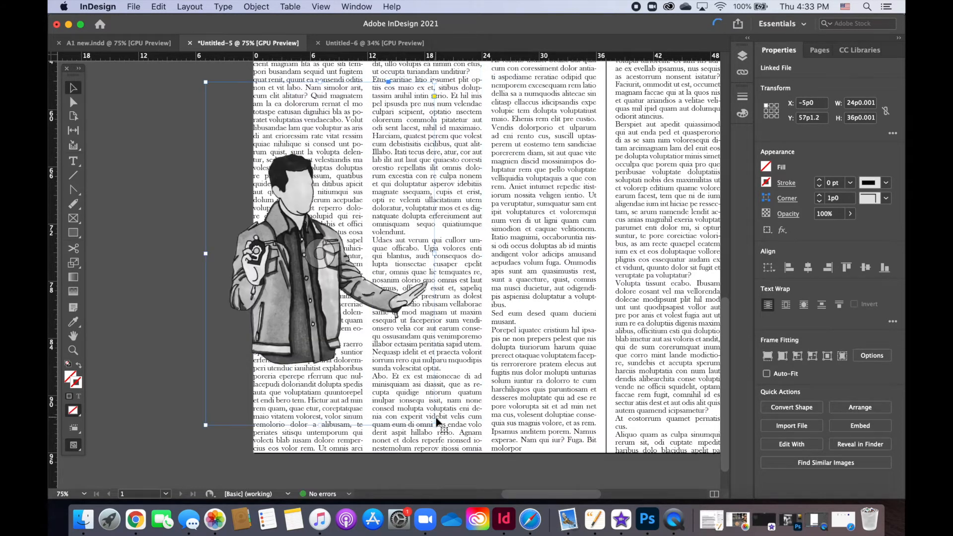
{"action": "left_click", "coordinate": [154, 323]}
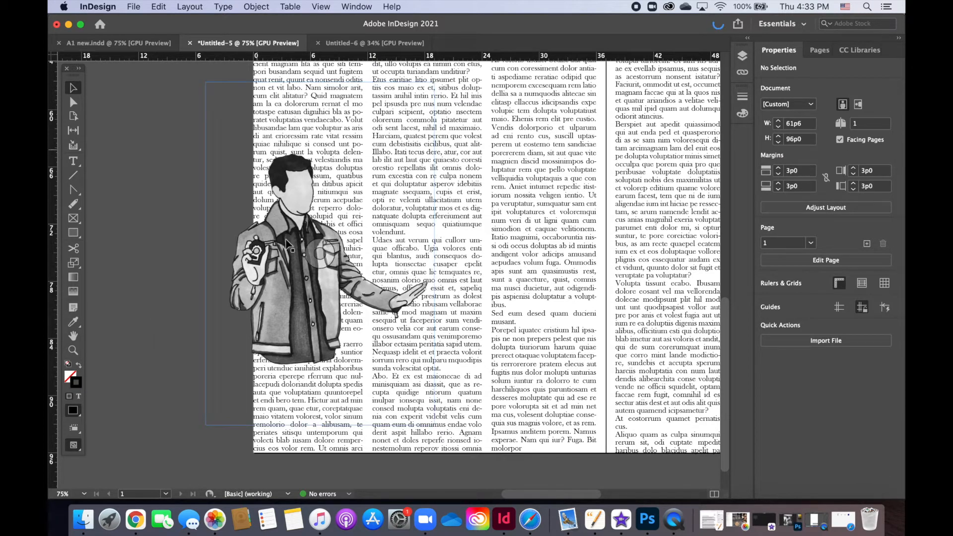
{"action": "left_click_drag", "start_coordinate": [302, 323], "coordinate": [385, 350]}
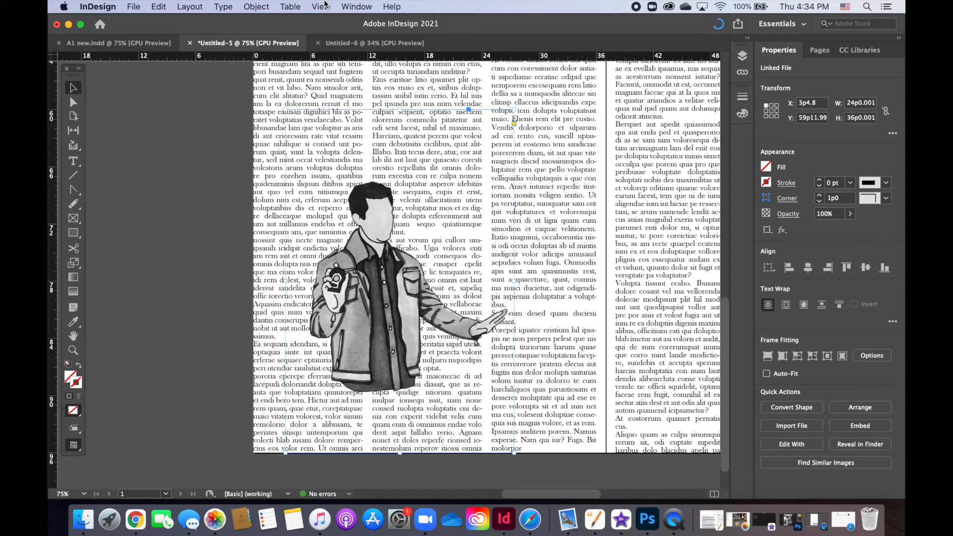
Step: Apply Wrap around object shape to the illustration, keeping the contour type as Same as Clipping after reviewing the alternatives
{"action": "left_click", "coordinate": [369, 6]}
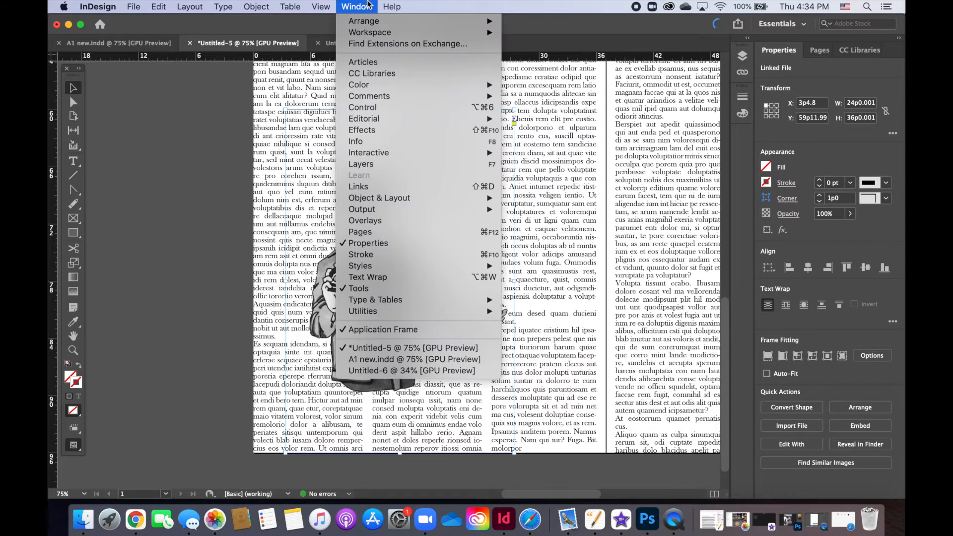
{"action": "left_click", "coordinate": [380, 279]}
{"action": "left_click", "coordinate": [501, 224]}
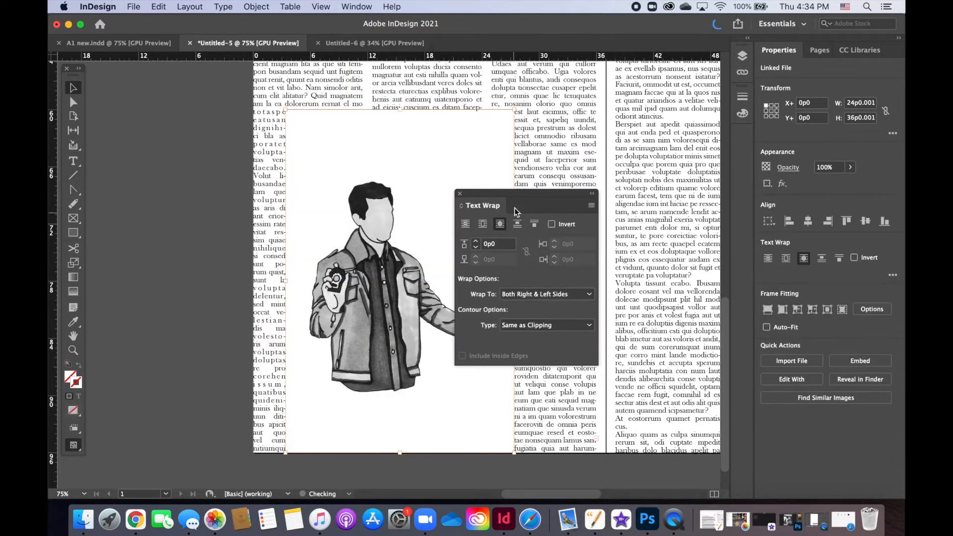
{"action": "left_click_drag", "start_coordinate": [519, 198], "coordinate": [668, 190]}
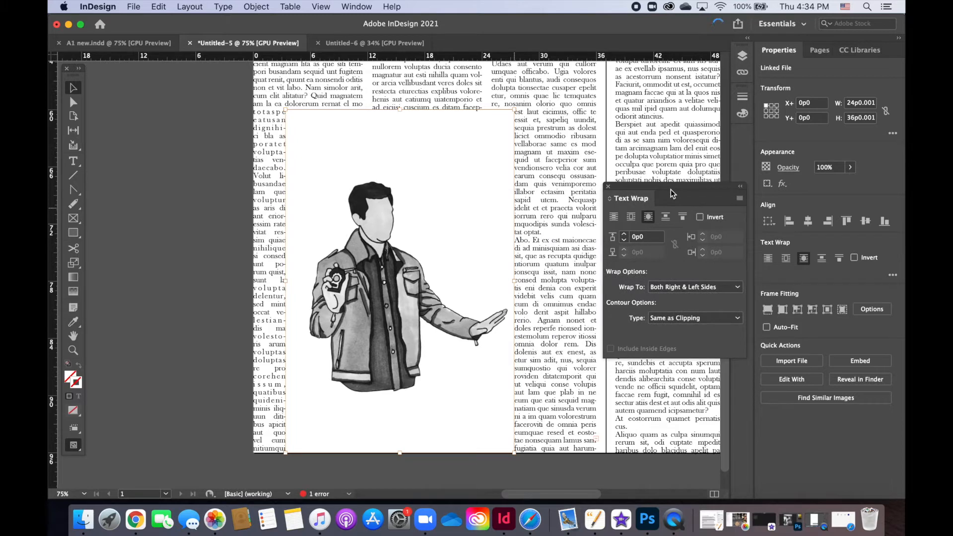
{"action": "left_click", "coordinate": [688, 320]}
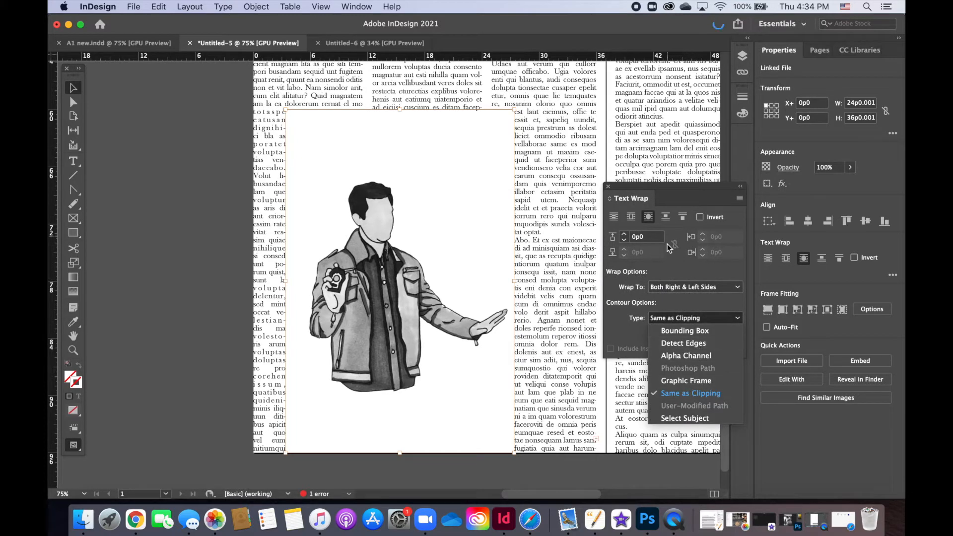
{"action": "left_click", "coordinate": [668, 274]}
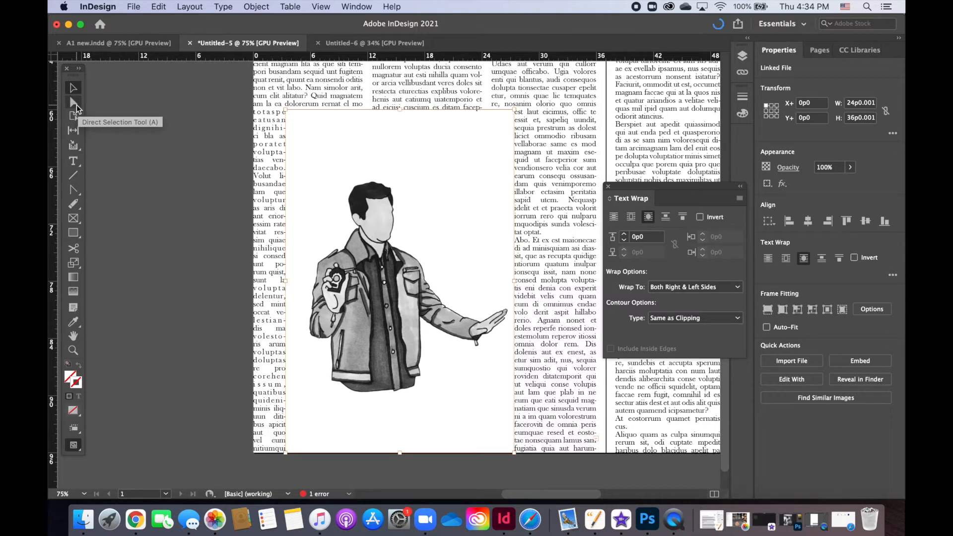
Step: Select the illustration directly and add anchor points along the top and right edges of its wrap boundary with the Add Anchor Point tool
{"action": "left_click", "coordinate": [74, 103]}
{"action": "left_click", "coordinate": [419, 185]}
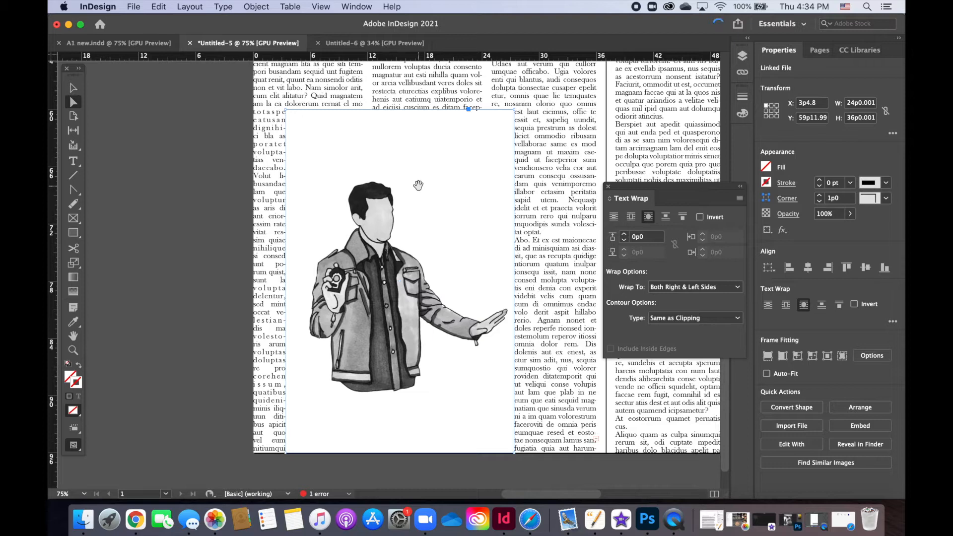
{"action": "left_click", "coordinate": [418, 185]}
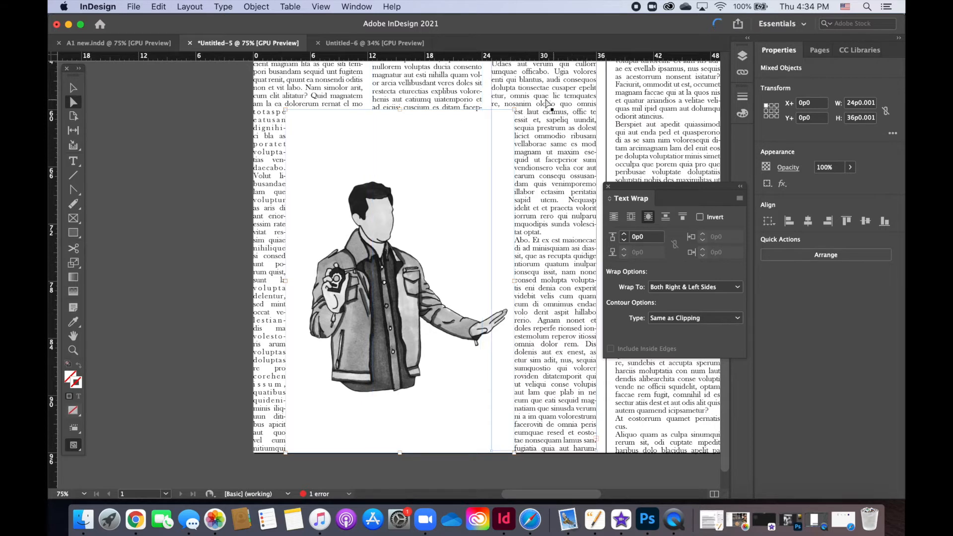
{"action": "left_click", "coordinate": [73, 193]}
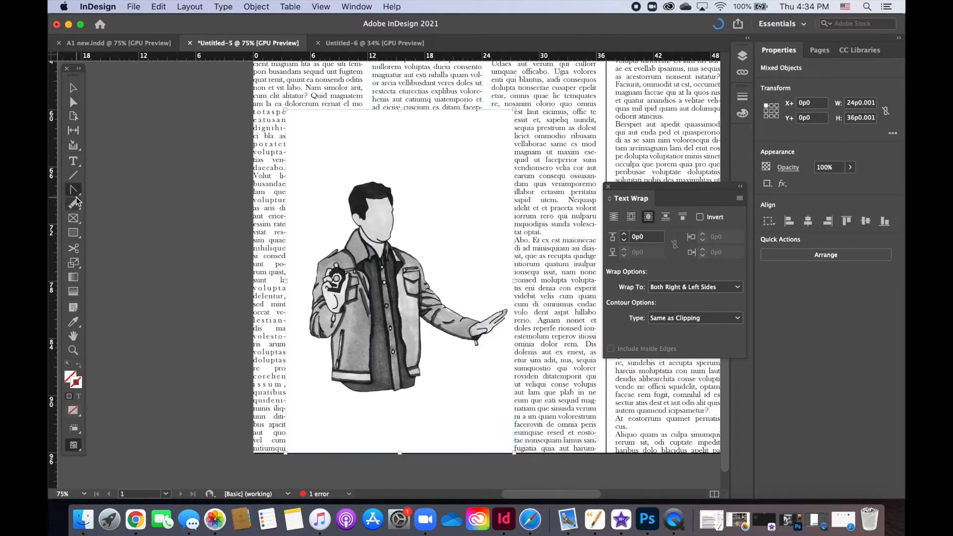
{"action": "left_click", "coordinate": [76, 196]}
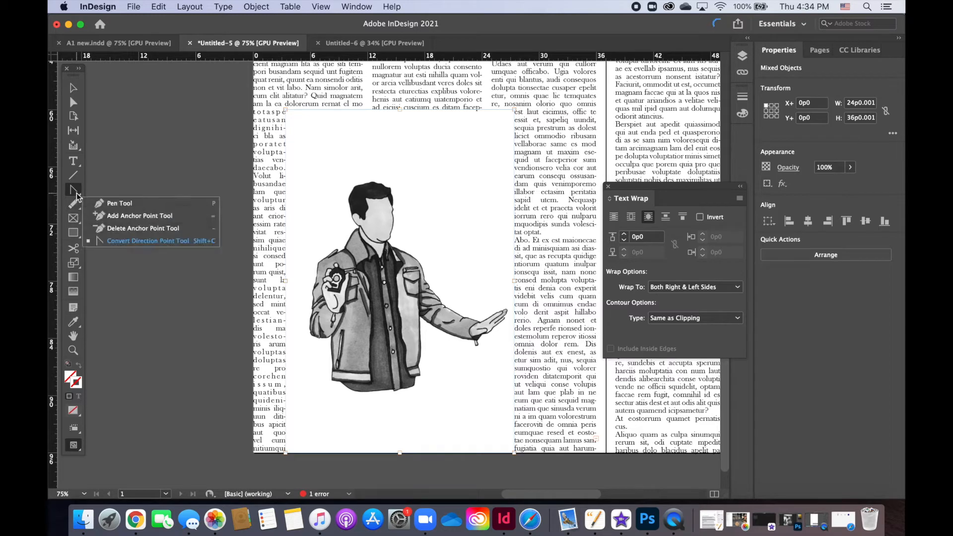
{"action": "left_click", "coordinate": [135, 217]}
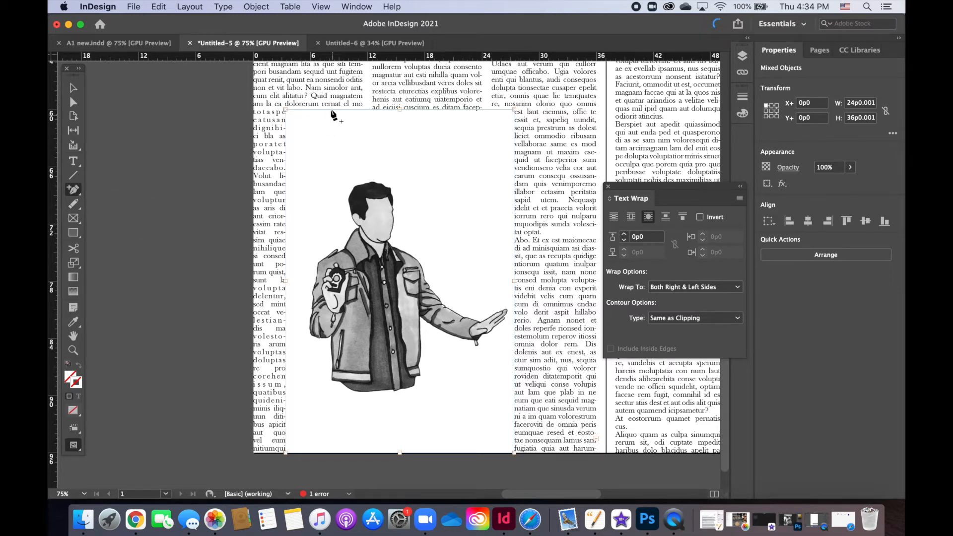
{"action": "left_click", "coordinate": [371, 110]}
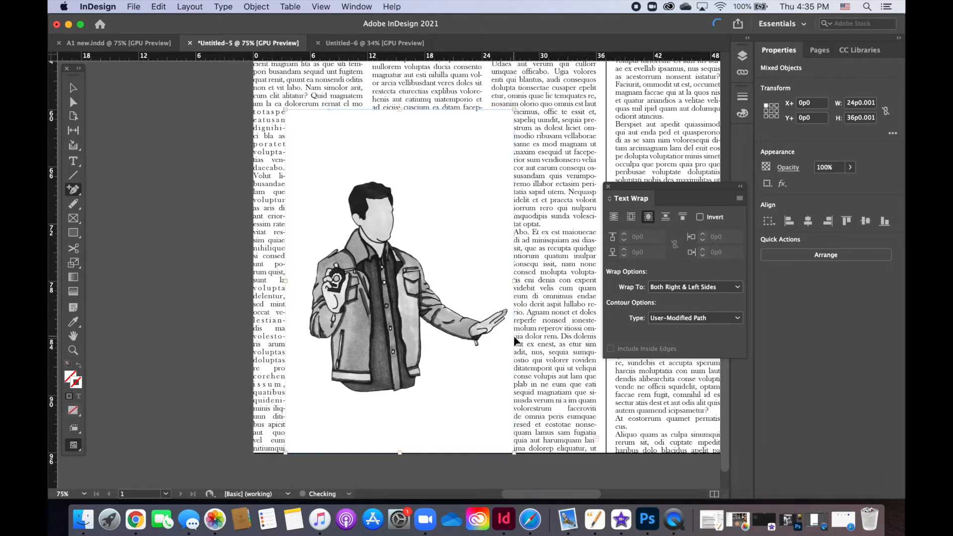
{"action": "left_click", "coordinate": [514, 381]}
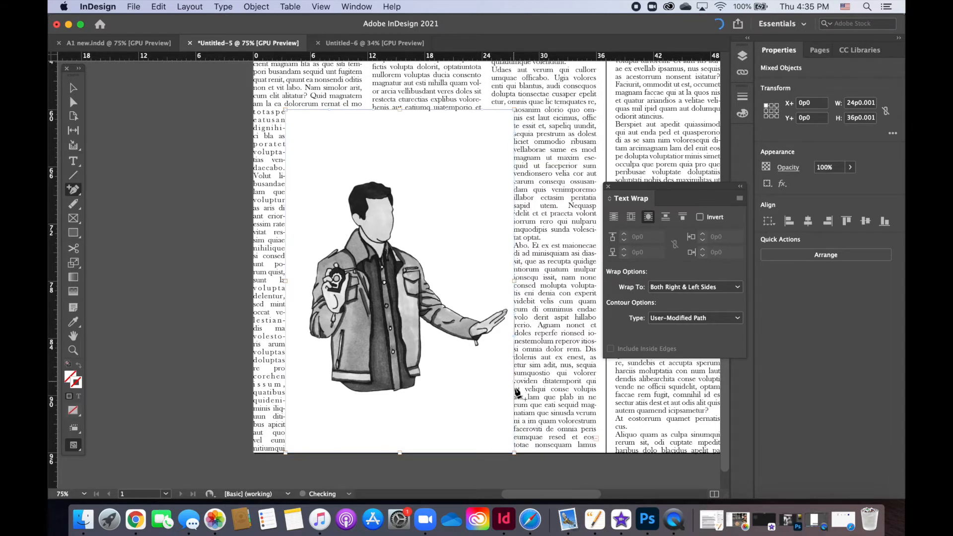
Step: Add four anchor points spread along the bottom edge of the illustration's wrap boundary
{"action": "left_click", "coordinate": [491, 453]}
{"action": "left_click", "coordinate": [442, 453]}
{"action": "left_click", "coordinate": [366, 453]}
{"action": "left_click", "coordinate": [334, 452]}
Step: Use Direct Selection to pull the wrap boundary's top anchor points in around the man's head and down to his shoulder
{"action": "left_click", "coordinate": [73, 102]}
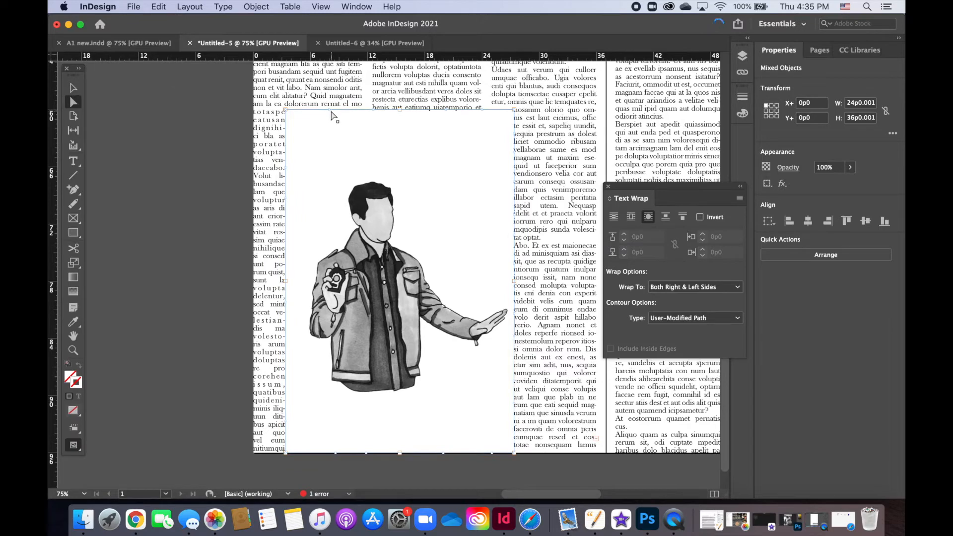
{"action": "left_click_drag", "start_coordinate": [330, 112], "coordinate": [344, 183]}
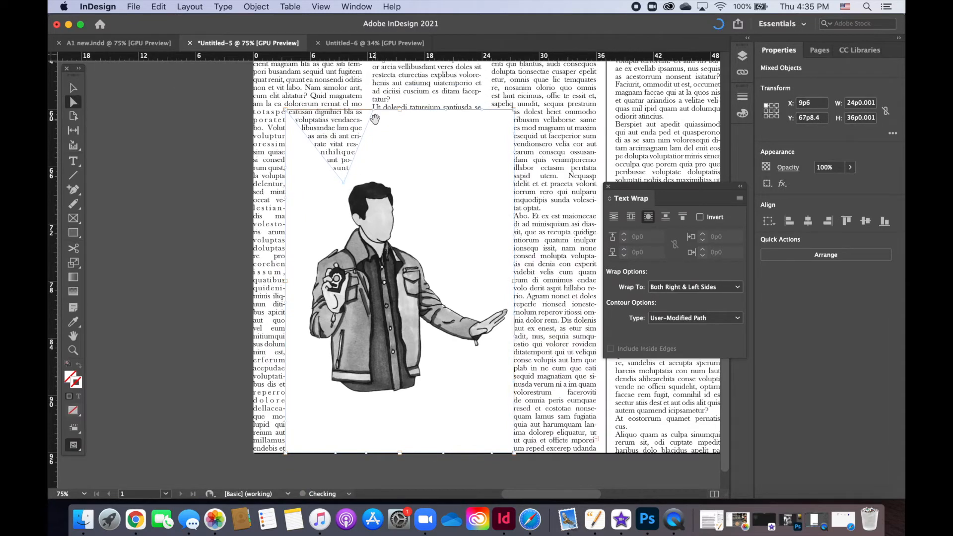
{"action": "left_click_drag", "start_coordinate": [375, 113], "coordinate": [371, 168]}
{"action": "left_click_drag", "start_coordinate": [443, 111], "coordinate": [405, 187]}
{"action": "left_click_drag", "start_coordinate": [481, 110], "coordinate": [404, 243]}
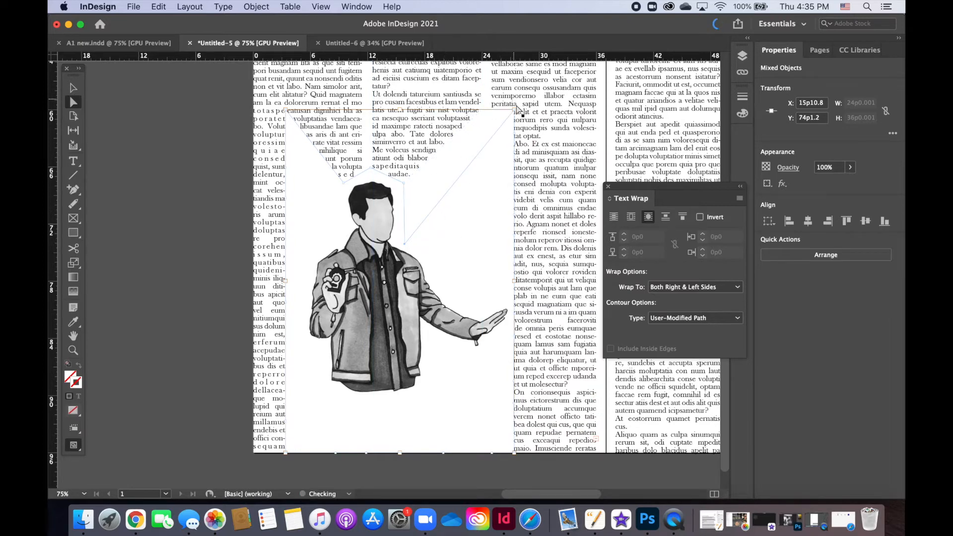
Step: Move the boundary's upper-right anchor points along the top of the outstretched arm and around the hand
{"action": "left_click_drag", "start_coordinate": [515, 113], "coordinate": [457, 296]}
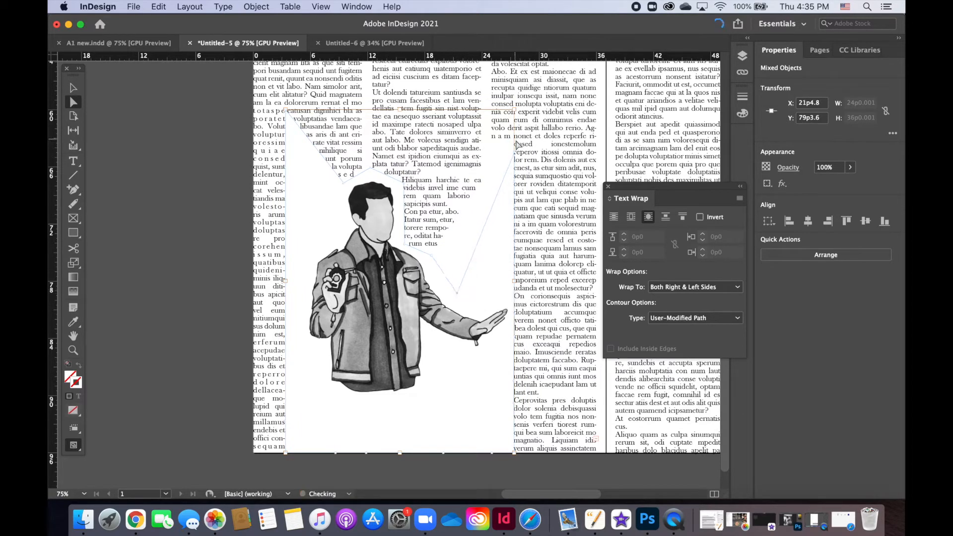
{"action": "left_click_drag", "start_coordinate": [516, 158], "coordinate": [475, 306]}
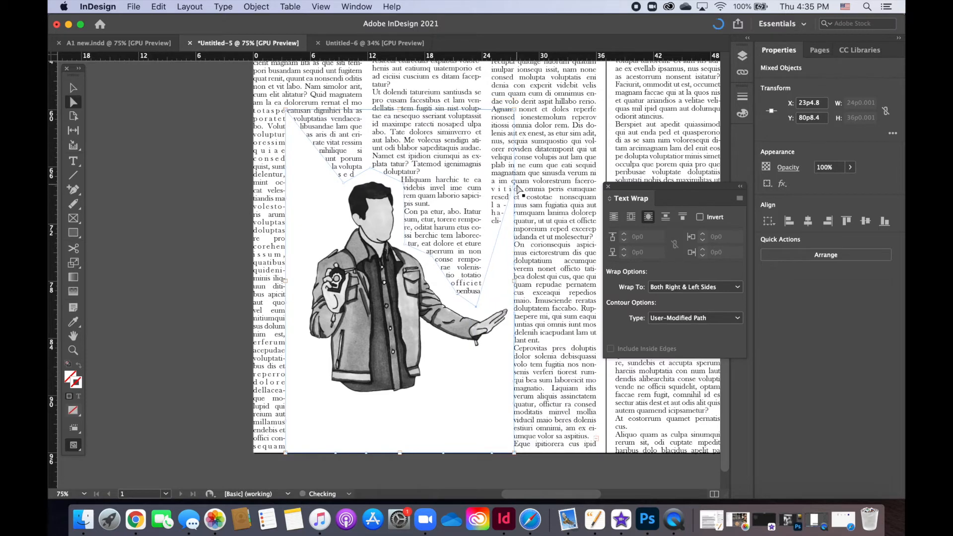
{"action": "left_click_drag", "start_coordinate": [514, 182], "coordinate": [510, 303]}
{"action": "left_click_drag", "start_coordinate": [514, 238], "coordinate": [488, 350]}
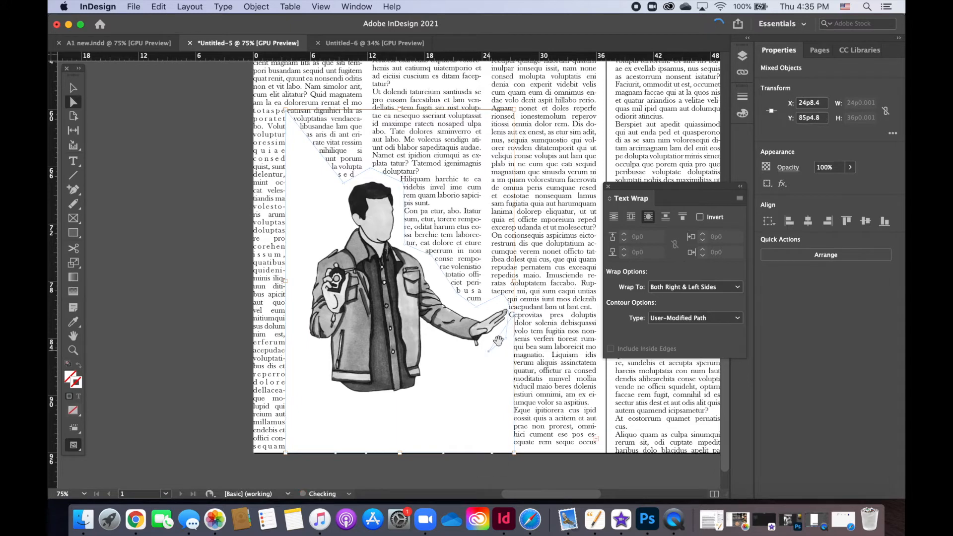
Step: Pull the right-edge anchor points in beneath the forearm and against the side of the jacket
{"action": "left_click_drag", "start_coordinate": [514, 314], "coordinate": [433, 337]}
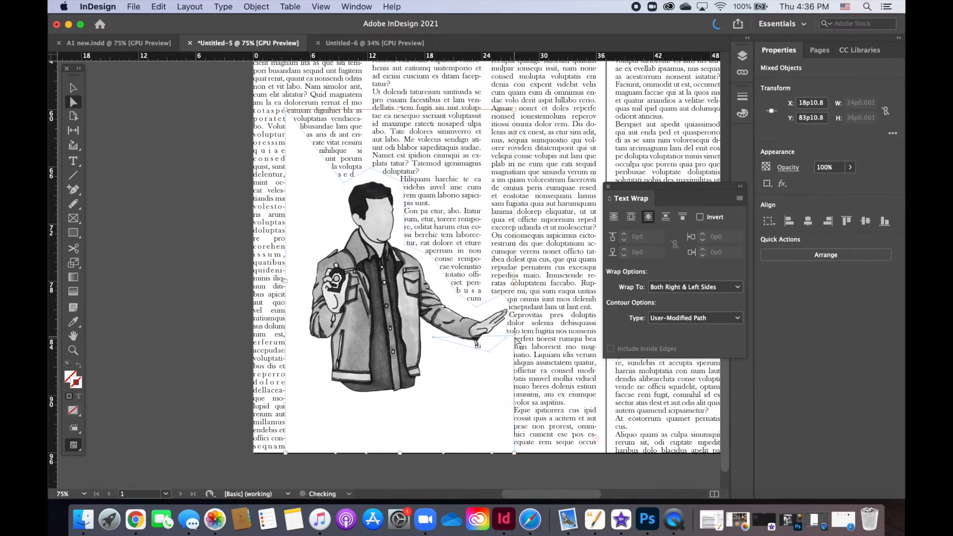
{"action": "left_click_drag", "start_coordinate": [514, 336], "coordinate": [440, 371]}
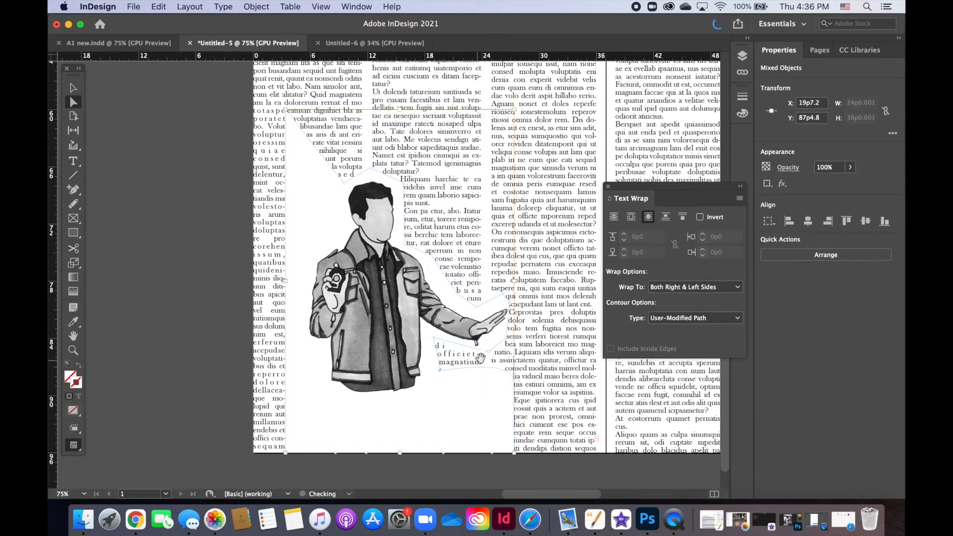
{"action": "left_click_drag", "start_coordinate": [439, 369], "coordinate": [431, 373]}
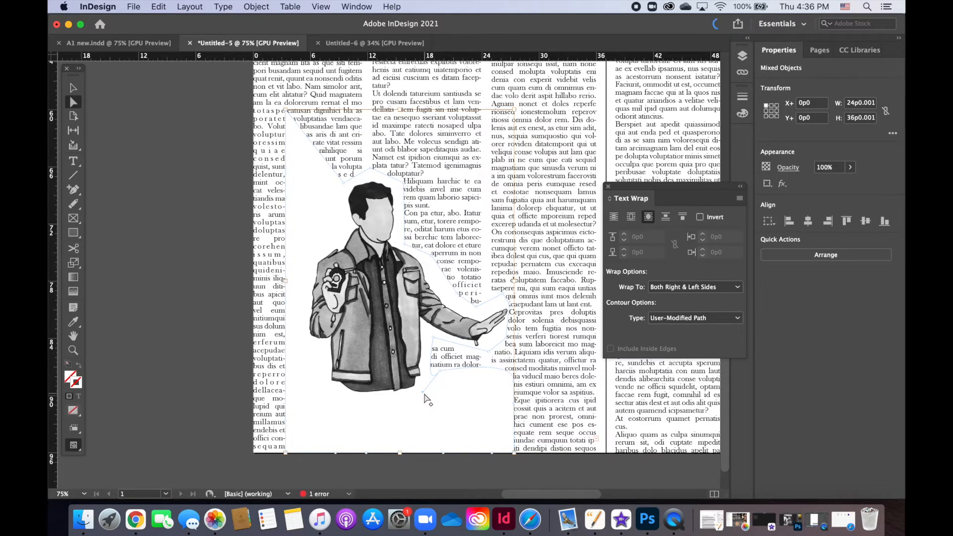
{"action": "left_click_drag", "start_coordinate": [423, 392], "coordinate": [509, 388]}
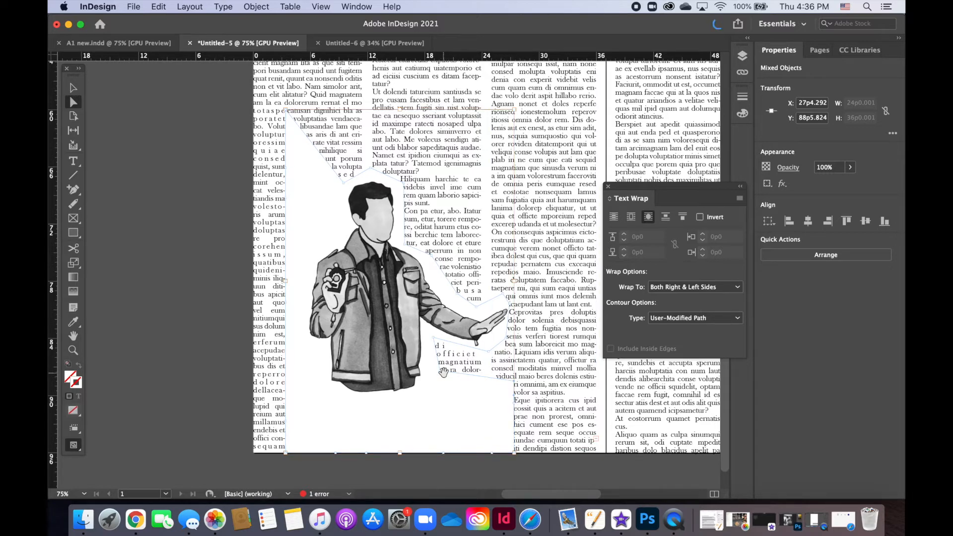
{"action": "left_click_drag", "start_coordinate": [438, 371], "coordinate": [432, 376]}
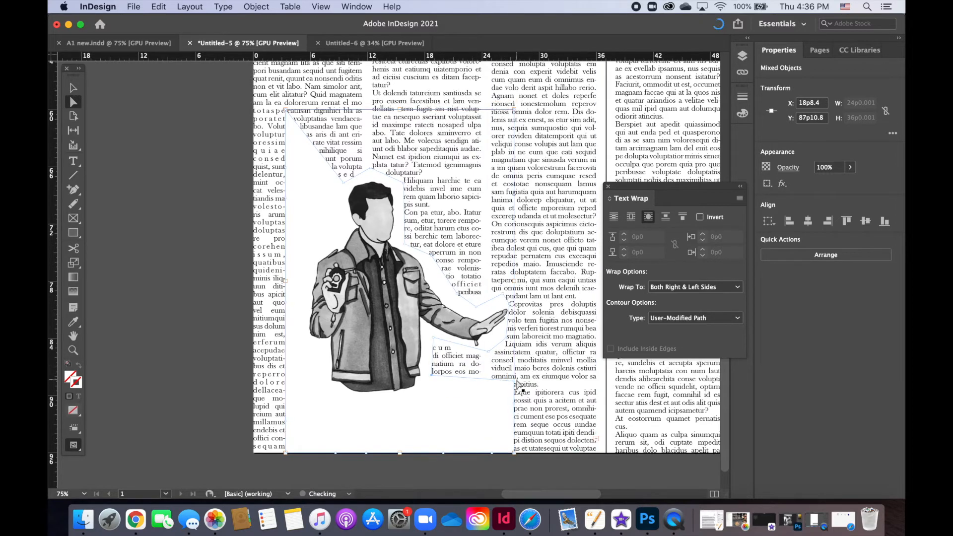
Step: Move the lower-right and bottom anchor points in along the jacket hem, ending at its lower-left corner
{"action": "left_click_drag", "start_coordinate": [515, 381], "coordinate": [418, 394]}
{"action": "left_click_drag", "start_coordinate": [514, 402], "coordinate": [399, 401]}
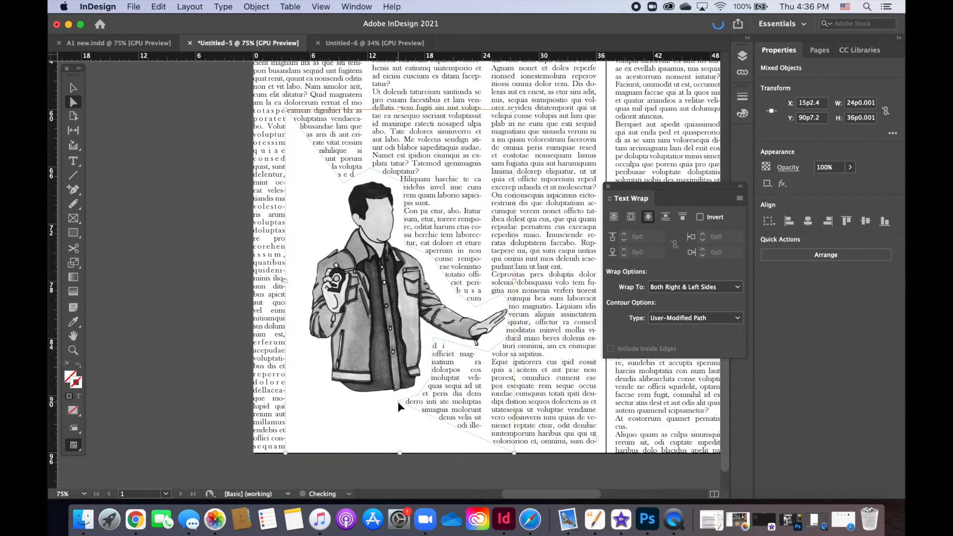
{"action": "left_click_drag", "start_coordinate": [514, 454], "coordinate": [374, 412]}
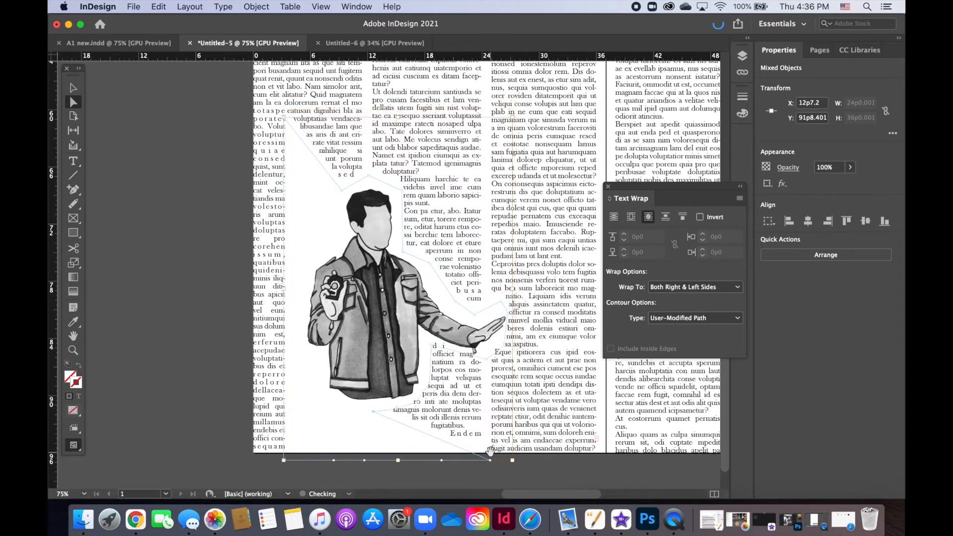
{"action": "left_click_drag", "start_coordinate": [490, 460], "coordinate": [341, 406]}
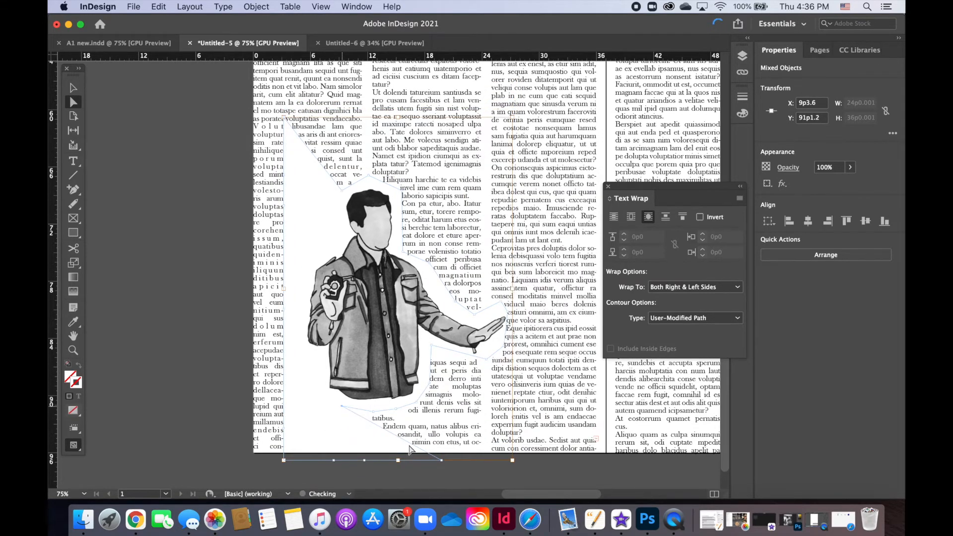
{"action": "left_click_drag", "start_coordinate": [427, 461], "coordinate": [308, 397]}
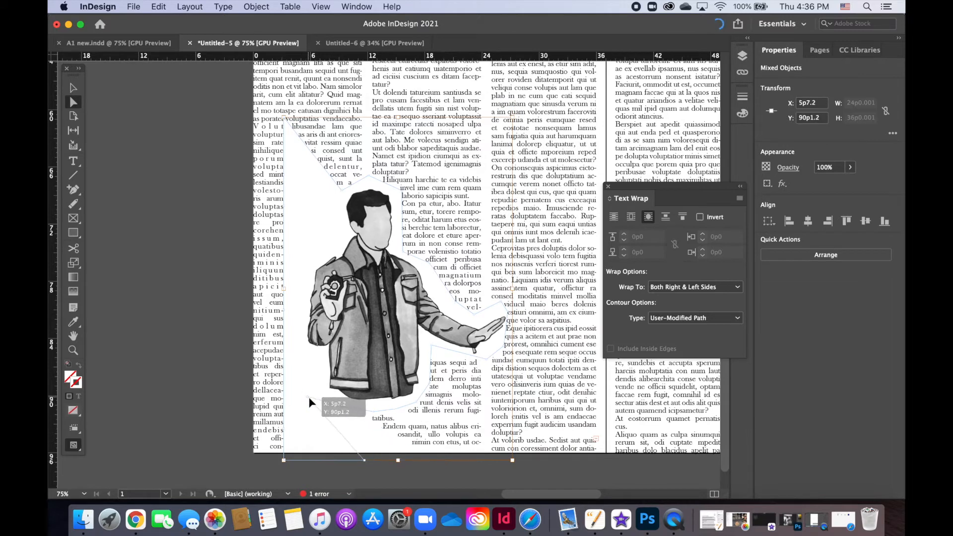
Step: Move the wrap boundary's lower-left anchor points in along the man's jacket and elbow and up beside his head
{"action": "left_click_drag", "start_coordinate": [366, 462], "coordinate": [314, 373]}
{"action": "left_click_drag", "start_coordinate": [333, 461], "coordinate": [297, 345]}
{"action": "left_click_drag", "start_coordinate": [285, 460], "coordinate": [311, 230]}
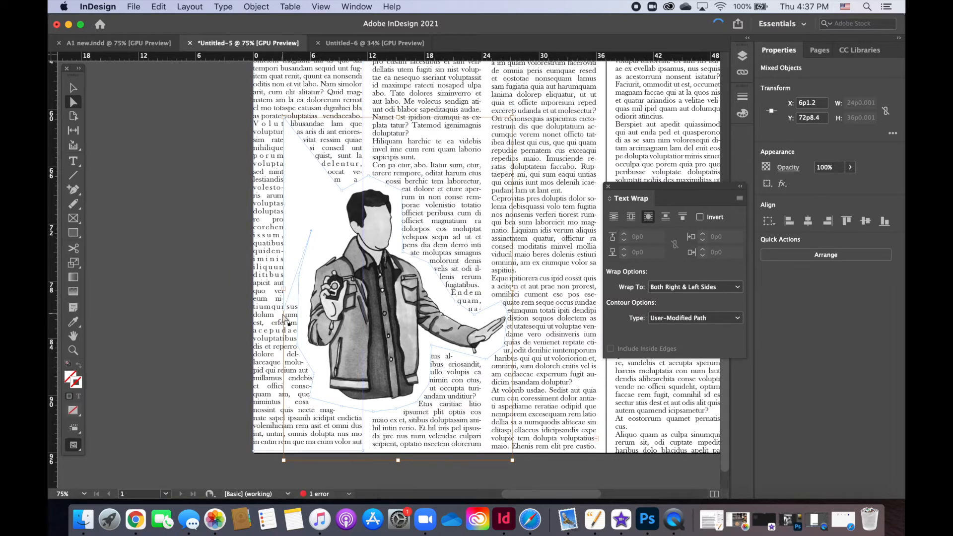
{"action": "left_click_drag", "start_coordinate": [311, 230], "coordinate": [338, 215]}
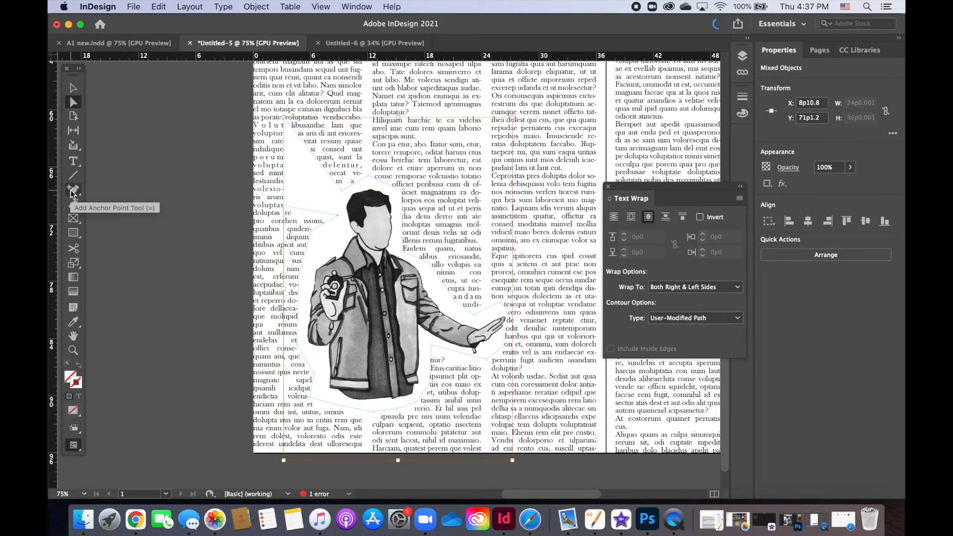
Step: Use the Delete Anchor Point tool to remove the stray anchor points at the boundary's upper-left corner and left edge
{"action": "left_click_drag", "start_coordinate": [72, 192], "coordinate": [105, 223]}
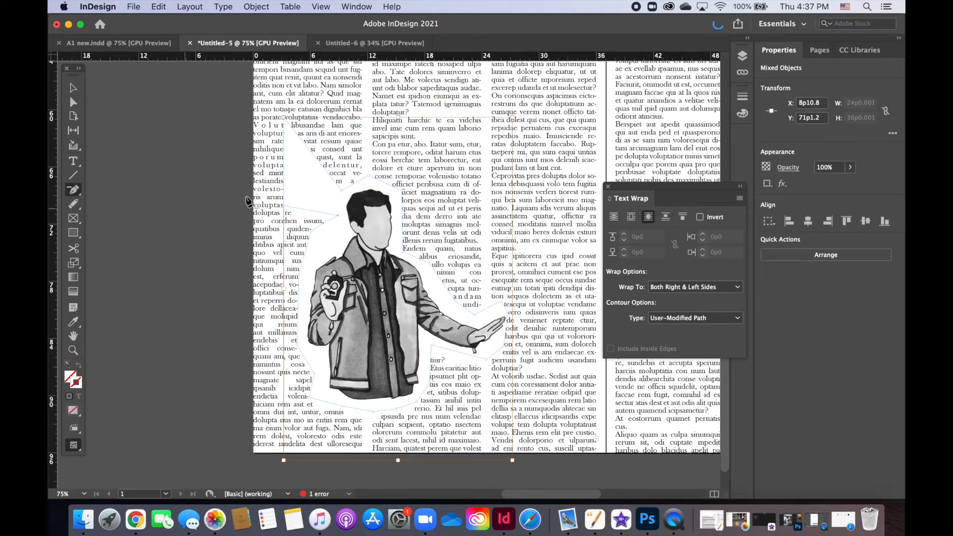
{"action": "left_click", "coordinate": [286, 183]}
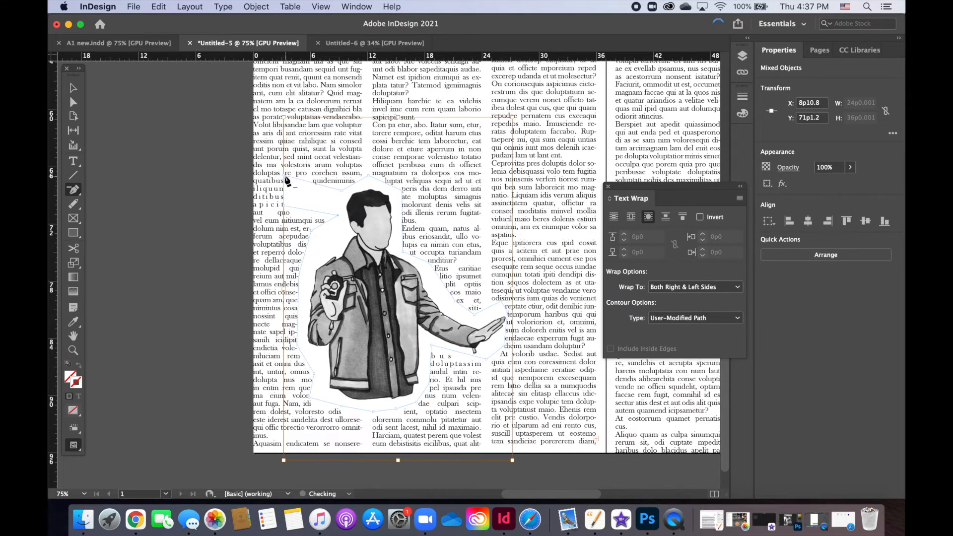
{"action": "left_click", "coordinate": [286, 195]}
{"action": "left_click", "coordinate": [284, 204]}
Step: Use Direct Selection to fit the left-side anchor points around the man's neck, shoulder, elbow and lower jacket hem
{"action": "left_click", "coordinate": [74, 102]}
{"action": "left_click_drag", "start_coordinate": [311, 231], "coordinate": [335, 240]}
{"action": "left_click_drag", "start_coordinate": [299, 274], "coordinate": [305, 263]}
{"action": "mouse_move", "coordinate": [299, 350]}
{"action": "left_mouse_down"}
{"action": "mouse_move", "coordinate": [297, 367]}
{"action": "mouse_move", "coordinate": [321, 358]}
{"action": "mouse_move", "coordinate": [299, 358]}
{"action": "left_mouse_up"}
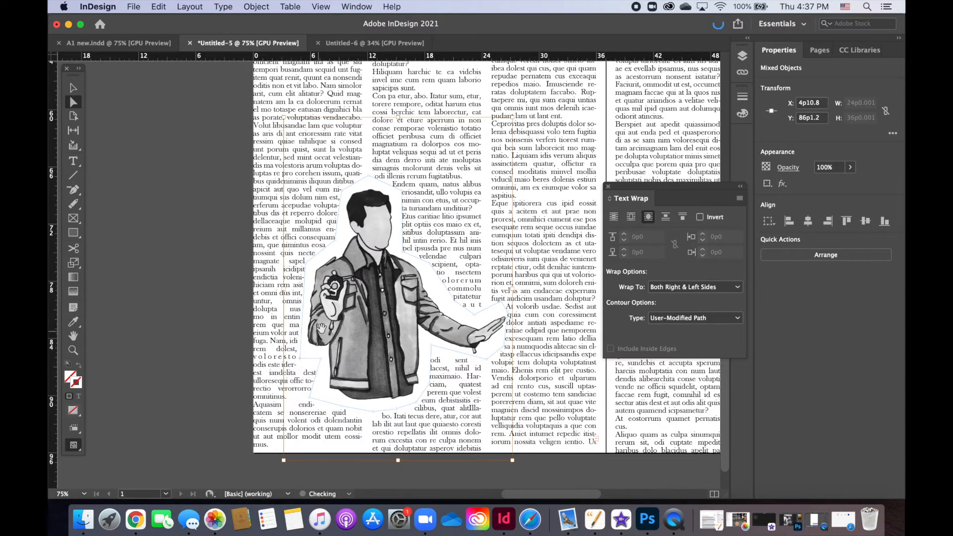
{"action": "left_click_drag", "start_coordinate": [310, 397], "coordinate": [321, 395]}
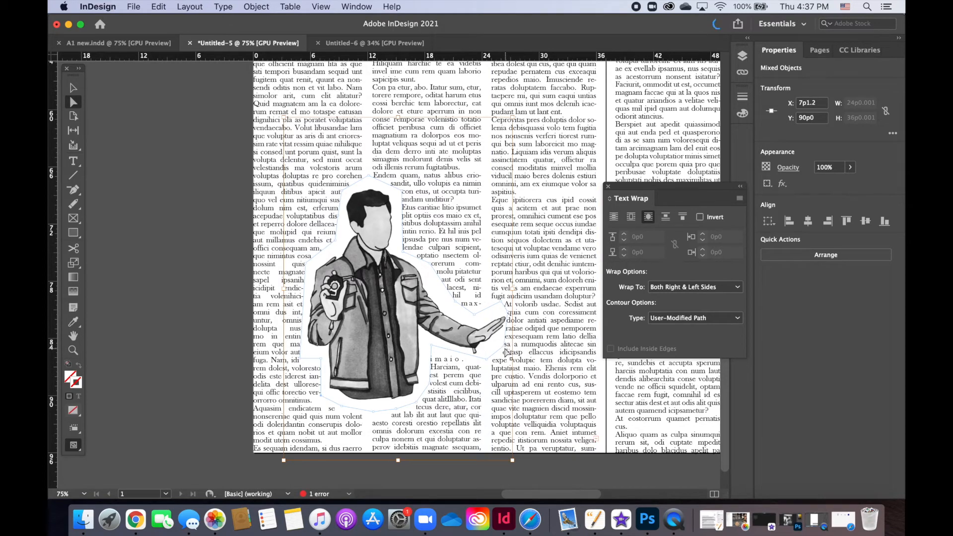
Step: Refine the anchor points around the outstretched hand, upper arm, shoulder and head, and deselect the illustration
{"action": "left_click_drag", "start_coordinate": [505, 352], "coordinate": [475, 360]}
{"action": "left_click_drag", "start_coordinate": [510, 319], "coordinate": [451, 302]}
{"action": "left_click", "coordinate": [426, 263]}
{"action": "left_click_drag", "start_coordinate": [402, 260], "coordinate": [403, 242]}
{"action": "left_click_drag", "start_coordinate": [403, 191], "coordinate": [402, 194]}
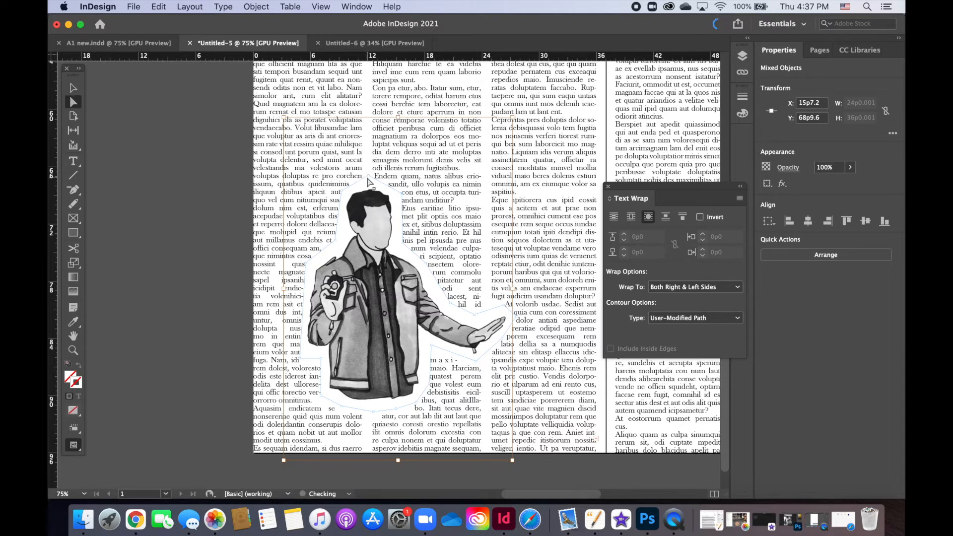
{"action": "left_click_drag", "start_coordinate": [368, 176], "coordinate": [368, 177]}
{"action": "left_click", "coordinate": [201, 95]}
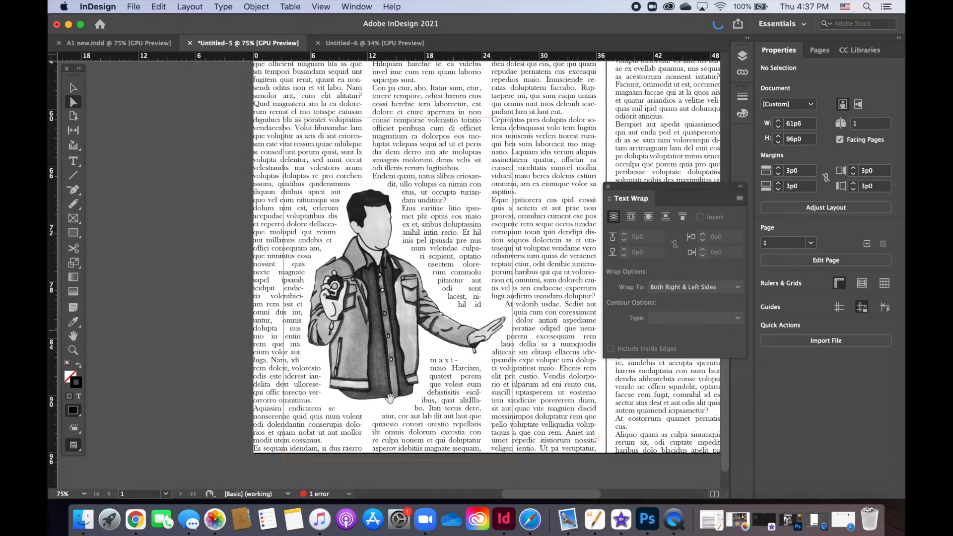
Step: Reselect the illustration and raise the two boundary points beneath the bent elbow to Y 85p8.4
{"action": "left_click", "coordinate": [368, 350]}
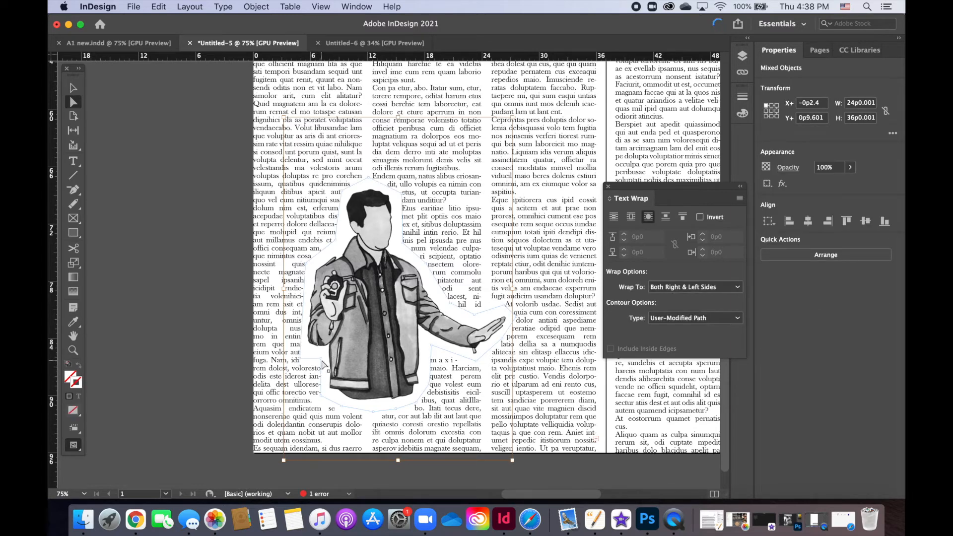
{"action": "left_click", "coordinate": [321, 360]}
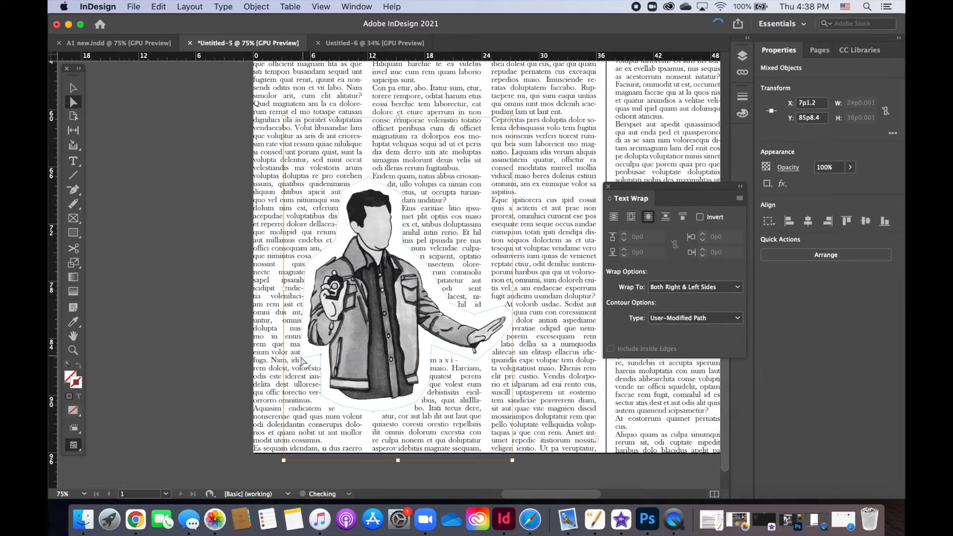
{"action": "left_click_drag", "start_coordinate": [300, 357], "coordinate": [300, 355]}
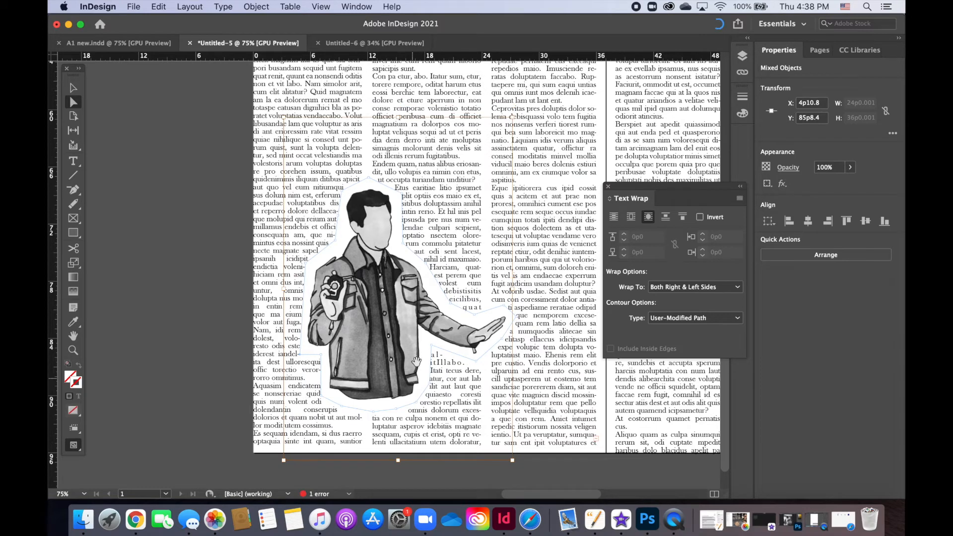
Step: Use the Convert Direction Point tool to round the boundary around the head, neck, raised-arm shoulder and bent elbow
{"action": "left_click", "coordinate": [74, 196]}
{"action": "left_click", "coordinate": [166, 243]}
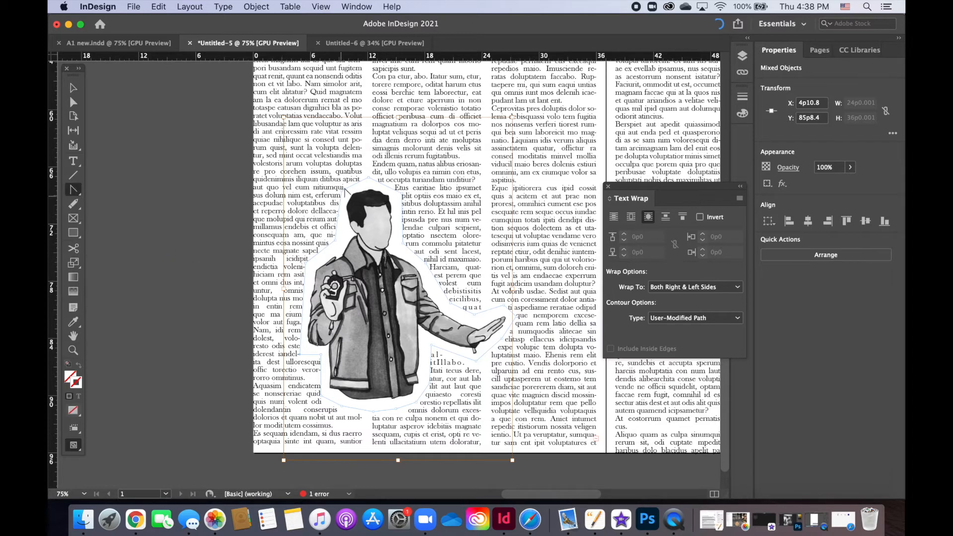
{"action": "left_click_drag", "start_coordinate": [367, 174], "coordinate": [405, 205]}
{"action": "left_click_drag", "start_coordinate": [342, 191], "coordinate": [347, 180]}
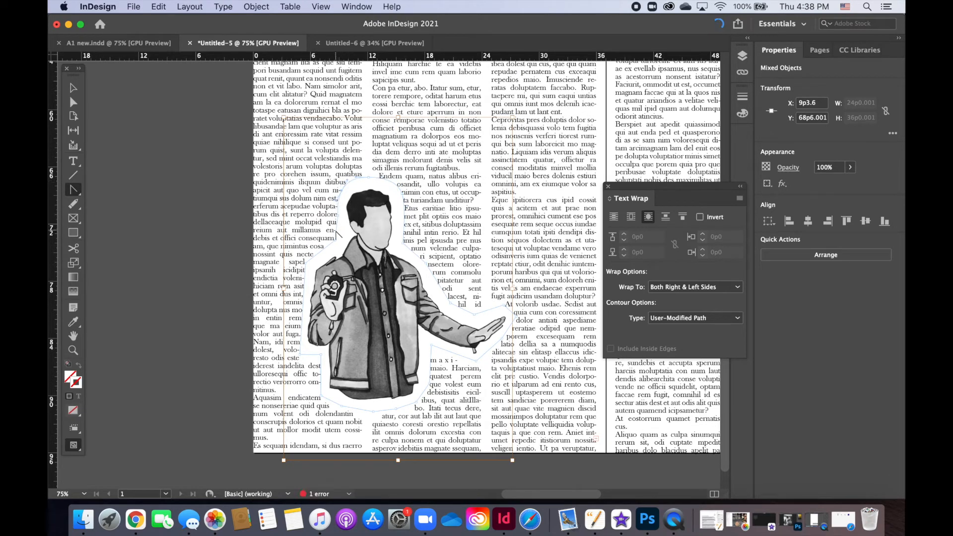
{"action": "left_click", "coordinate": [336, 242]}
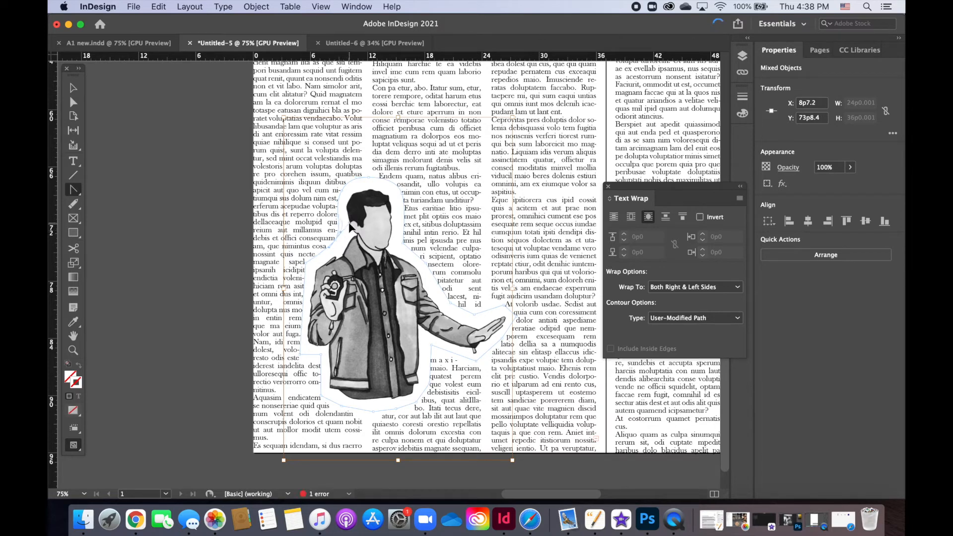
{"action": "left_click_drag", "start_coordinate": [347, 229], "coordinate": [331, 251]}
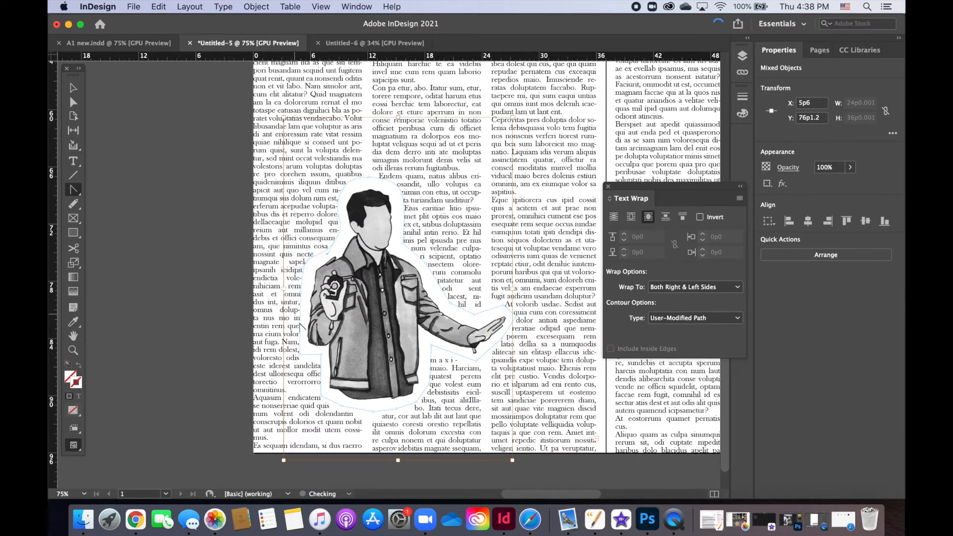
{"action": "left_click_drag", "start_coordinate": [299, 353], "coordinate": [299, 358]}
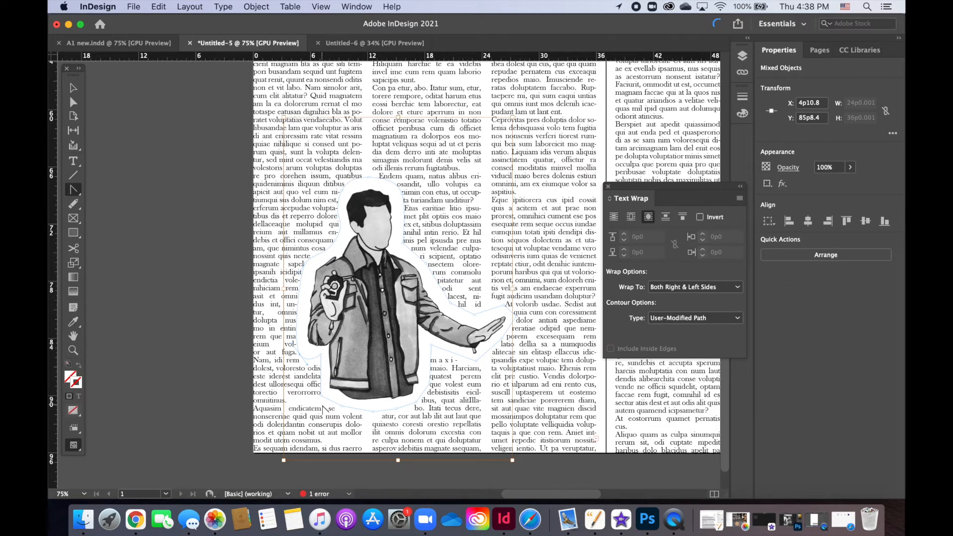
Step: Curve the boundary's anchor points along the jacket hem, the outstretched arm's shoulder and upper edge, and the hand
{"action": "left_click", "coordinate": [345, 412]}
{"action": "left_click_drag", "start_coordinate": [329, 401], "coordinate": [328, 401]}
{"action": "left_click", "coordinate": [419, 407]}
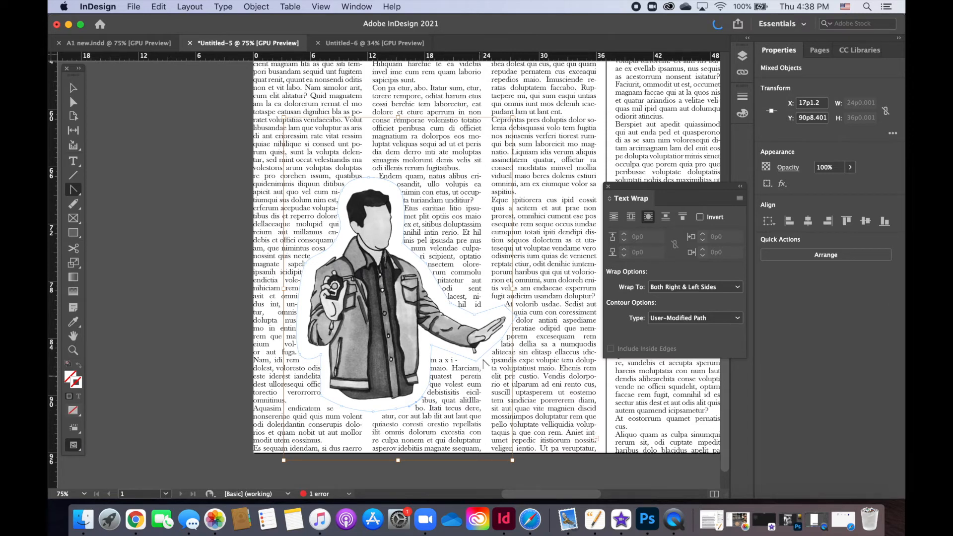
{"action": "left_click_drag", "start_coordinate": [485, 320], "coordinate": [463, 314]}
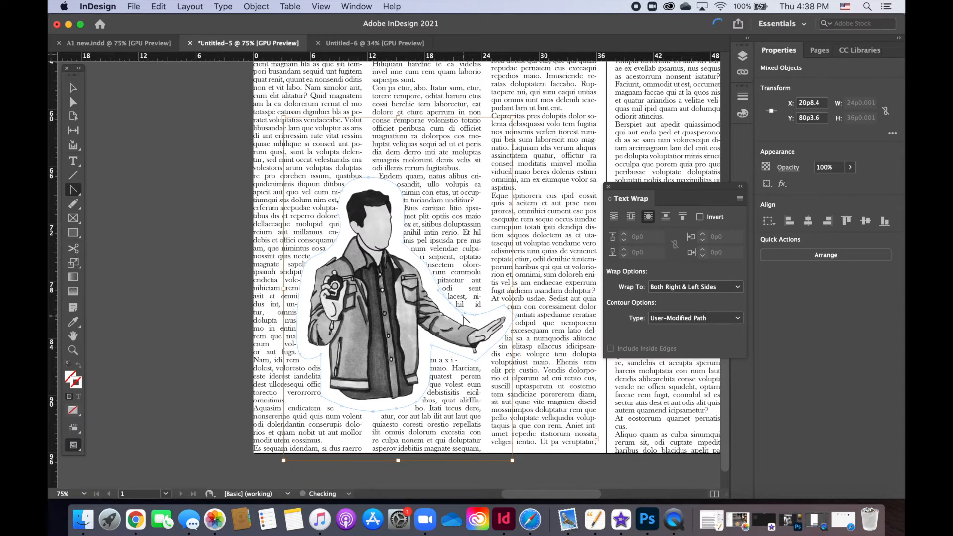
{"action": "left_click_drag", "start_coordinate": [419, 256], "coordinate": [429, 254]}
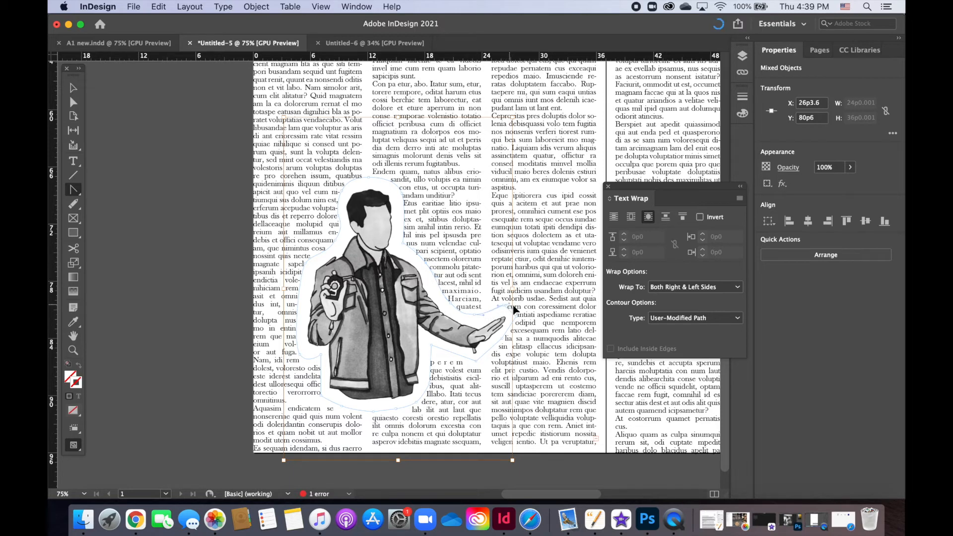
{"action": "left_click_drag", "start_coordinate": [513, 305], "coordinate": [471, 372]}
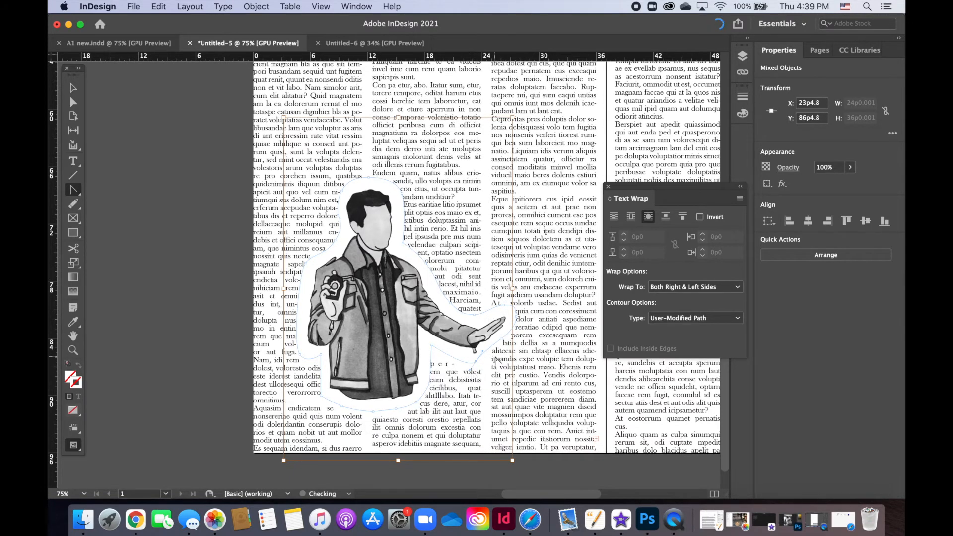
Step: Adjust the boundary beneath the outstretched hand with Direct Selection, deselect the illustration, and close the Text Wrap panel
{"action": "left_click", "coordinate": [73, 102]}
{"action": "left_click_drag", "start_coordinate": [483, 352], "coordinate": [482, 362]}
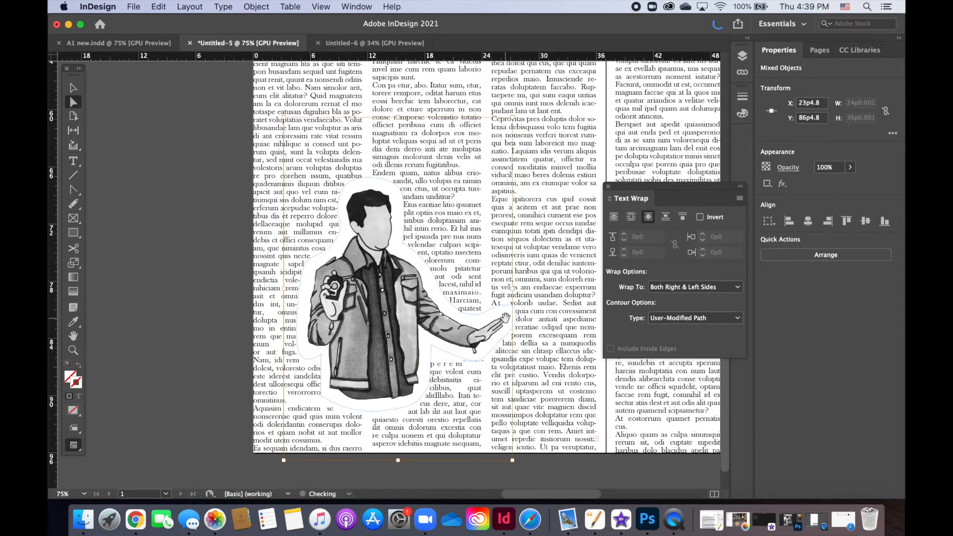
{"action": "left_click", "coordinate": [190, 363]}
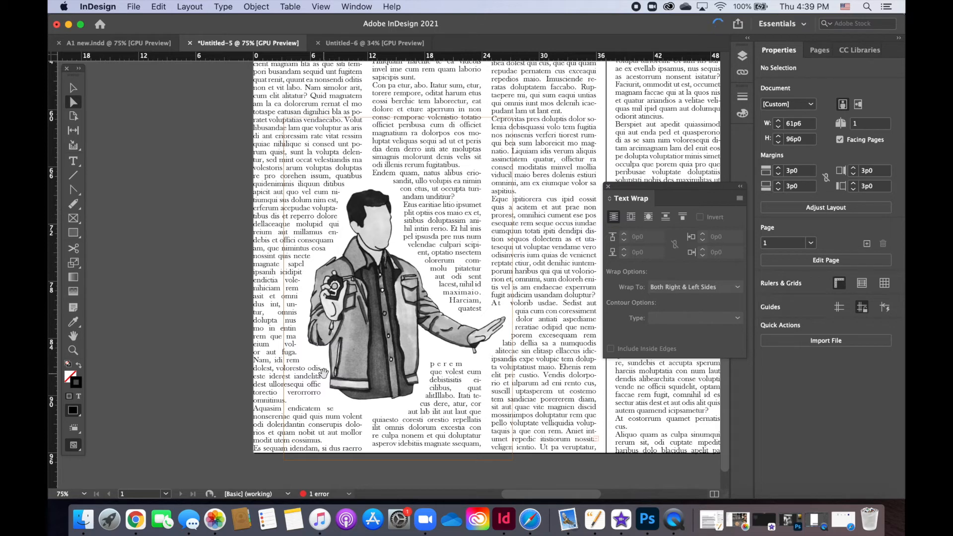
{"action": "left_click", "coordinate": [70, 92]}
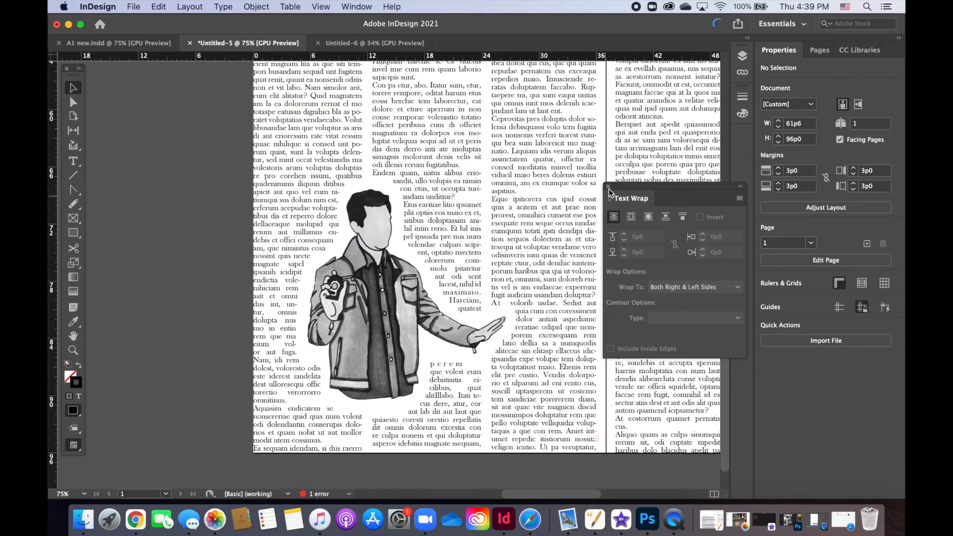
{"action": "left_click", "coordinate": [607, 187]}
Step: Scale the illustration down proportionally toward its lower-left corner to about 21p2 wide by 31p9 high, and deselect it
{"action": "key", "text": "super+0"}
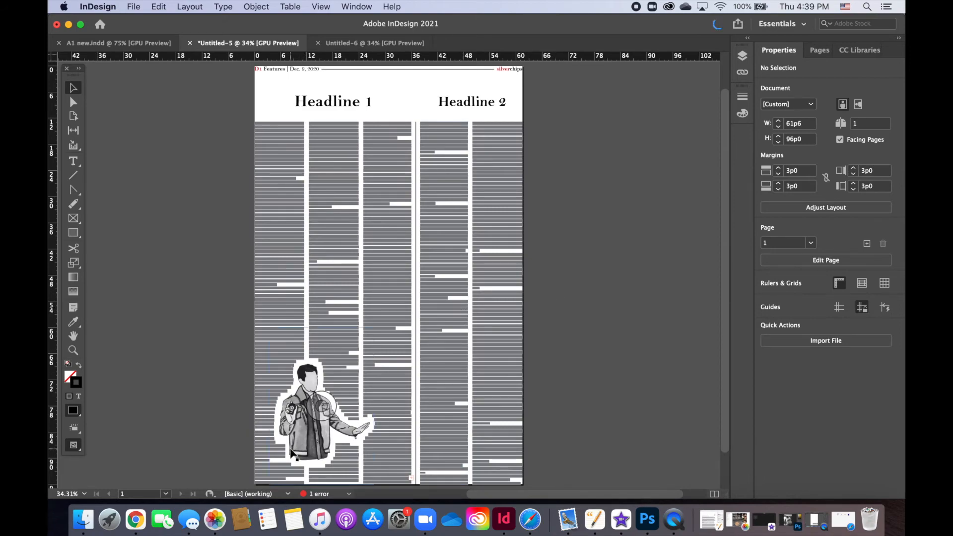
{"action": "key", "text": "super+equal"}
{"action": "key", "text": "super+equal"}
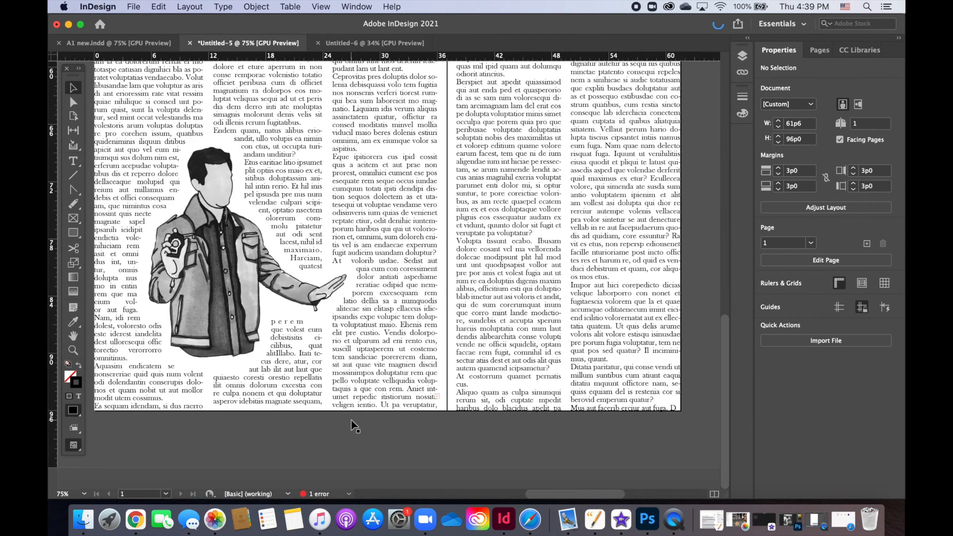
{"action": "left_click", "coordinate": [238, 331]}
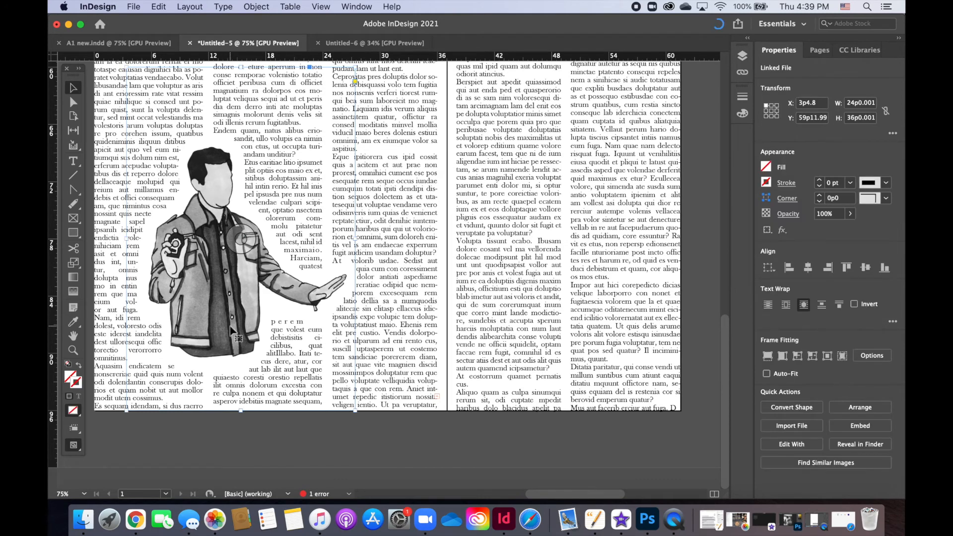
{"action": "scroll", "coordinate": [408, 365], "scroll_direction": "up", "scroll_amount": 3}
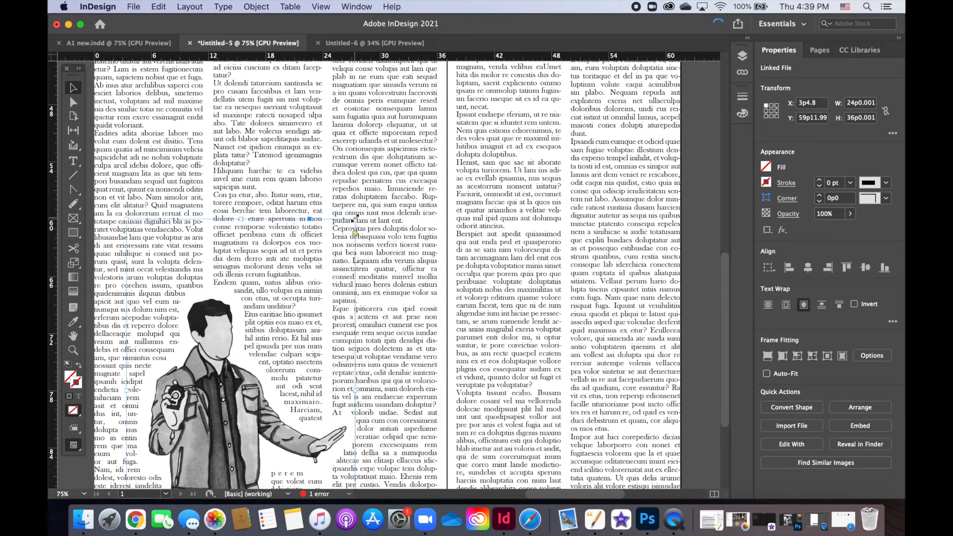
{"action": "left_click_drag", "start_coordinate": [354, 217], "coordinate": [329, 258]}
{"action": "scroll", "coordinate": [549, 383], "scroll_direction": "down", "scroll_amount": 5}
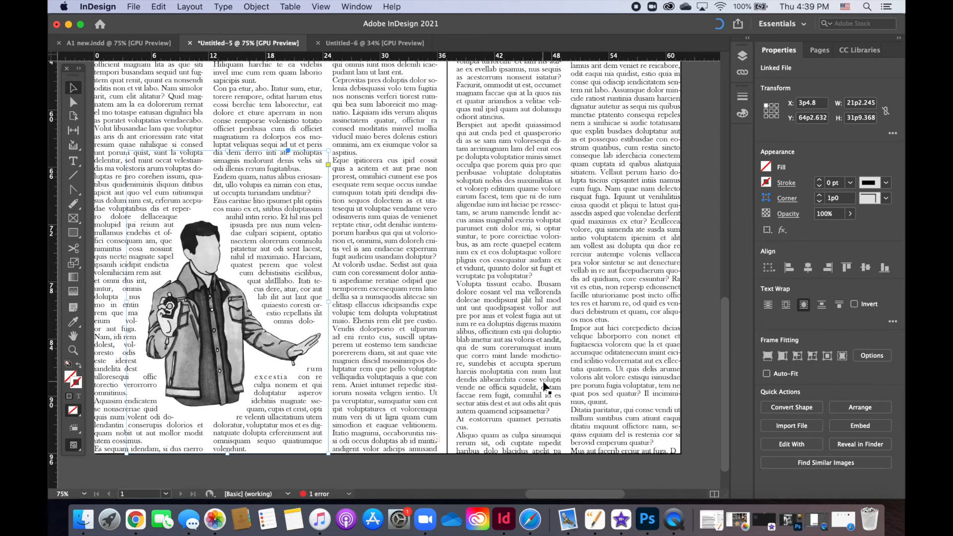
{"action": "scroll", "coordinate": [545, 386], "scroll_direction": "down", "scroll_amount": 2}
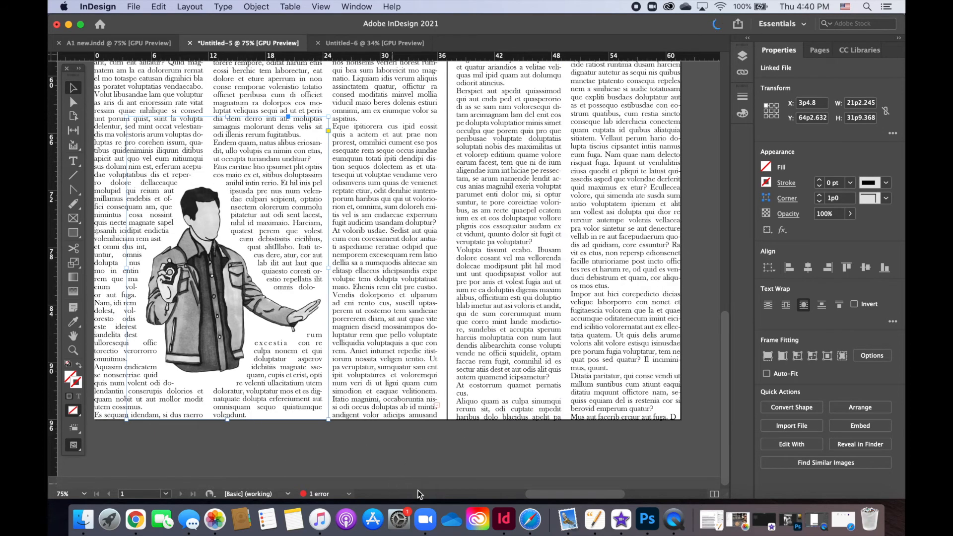
{"action": "scroll", "coordinate": [575, 491], "scroll_direction": "left", "scroll_amount": 5}
{"action": "left_click", "coordinate": [487, 469]}
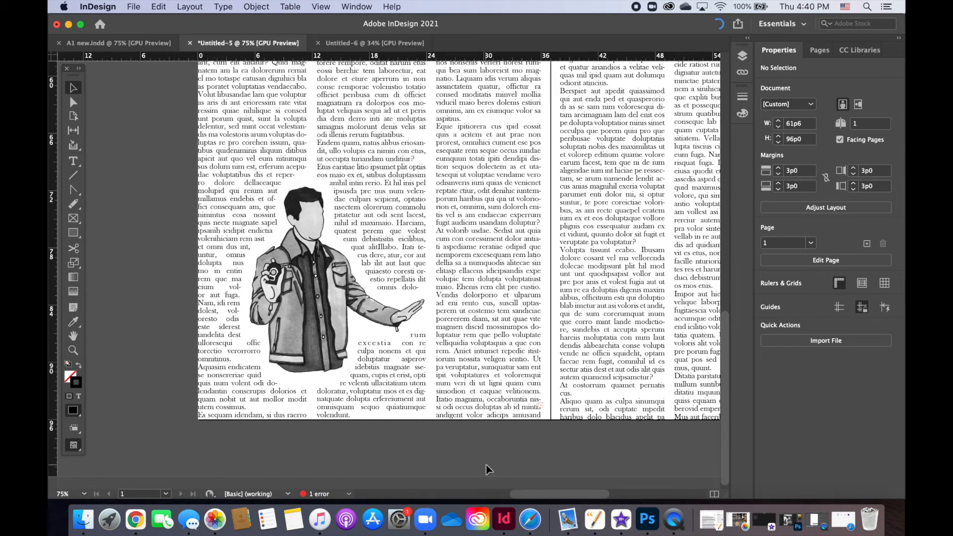
Step: Switch to Pages for the Thrifting_TFP article text, and replace the placeholder text under Headline 1 with it in InDesign
{"action": "left_click", "coordinate": [595, 519]}
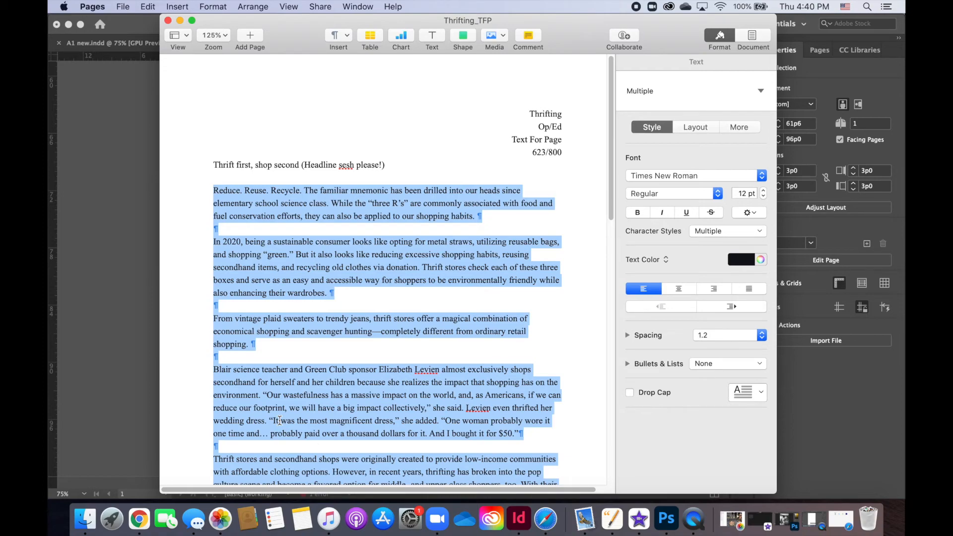
{"action": "left_click", "coordinate": [107, 301]}
{"action": "scroll", "coordinate": [253, 288], "scroll_direction": "up", "scroll_amount": 10}
{"action": "double_click", "coordinate": [237, 314]}
{"action": "key", "text": "cmd+a"}
{"action": "key", "text": "cmd+v"}
Step: Select the three threaded text frames under Headline 1 and lower their top edges to about Y 62p11, making them about 32p11 high
{"action": "left_click", "coordinate": [71, 86]}
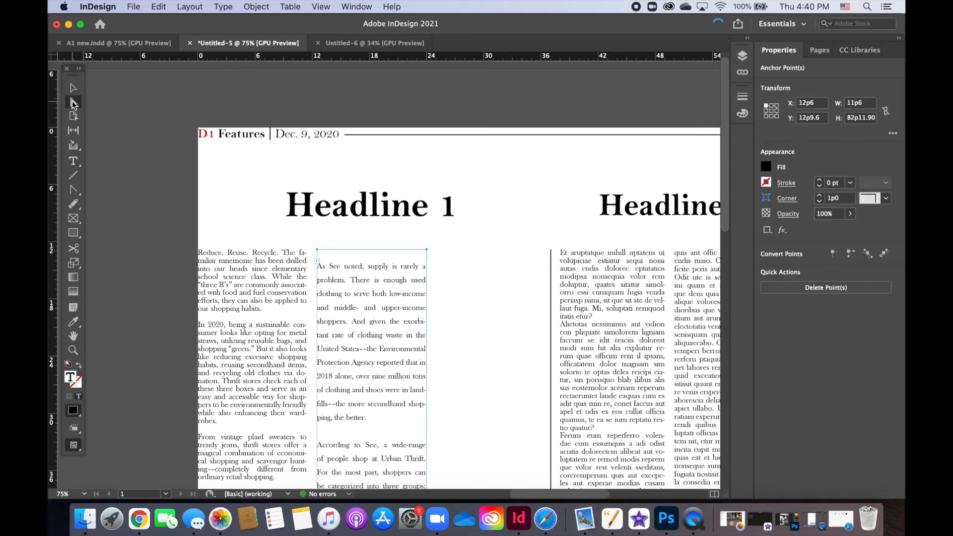
{"action": "left_click", "coordinate": [540, 298], "text": "shift"}
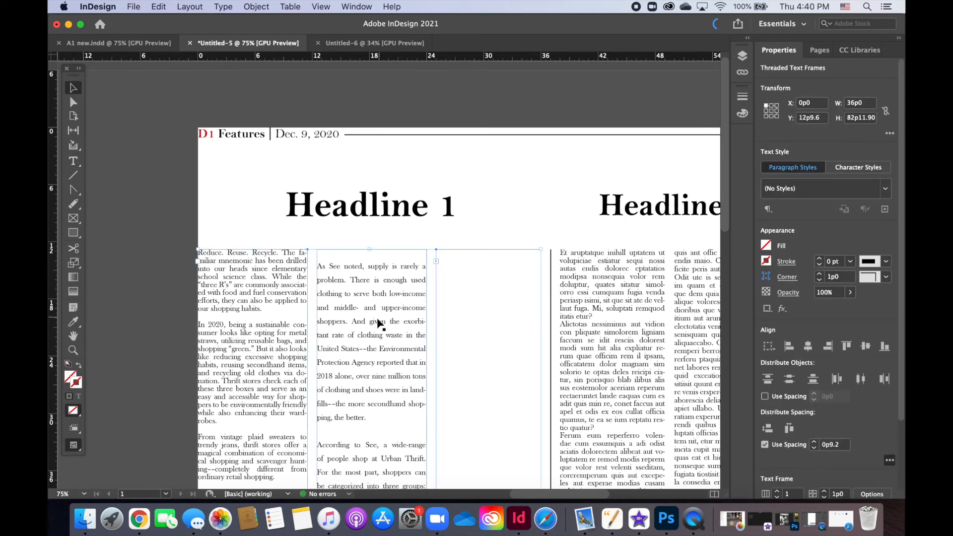
{"action": "left_click_drag", "start_coordinate": [369, 249], "coordinate": [370, 397]}
{"action": "scroll", "coordinate": [341, 337], "scroll_direction": "down", "scroll_amount": 10}
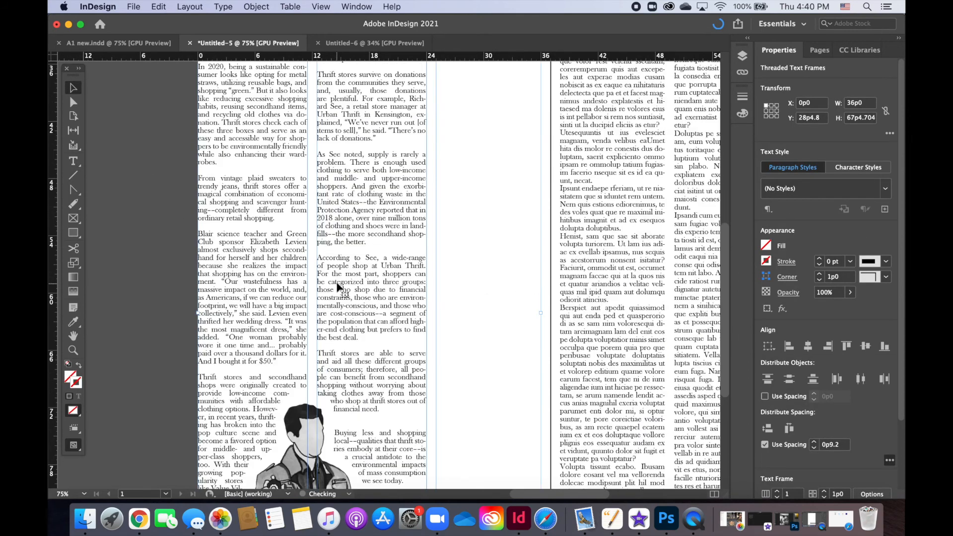
{"action": "scroll", "coordinate": [339, 286], "scroll_direction": "up", "scroll_amount": 6}
{"action": "left_click_drag", "start_coordinate": [371, 212], "coordinate": [272, 253]}
{"action": "scroll", "coordinate": [266, 248], "scroll_direction": "down", "scroll_amount": 5}
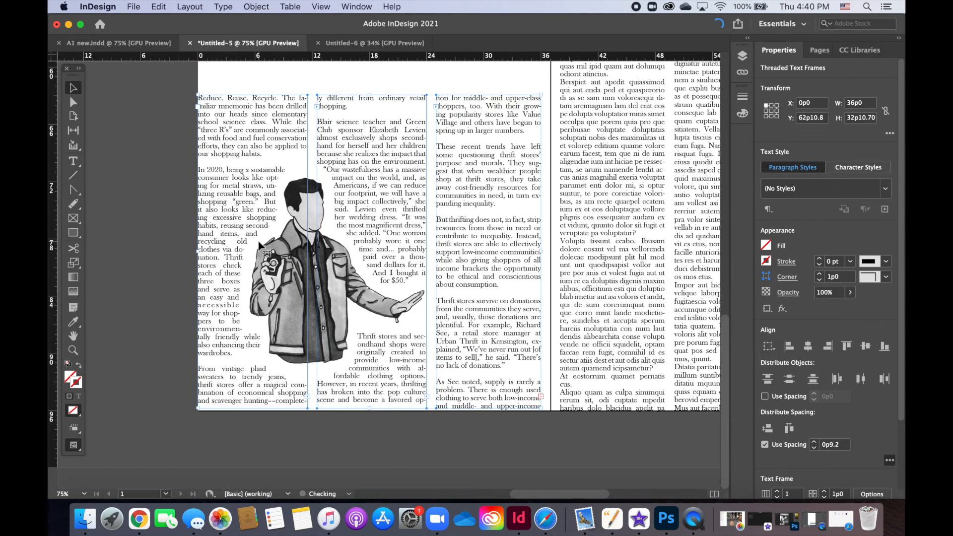
Step: Deselect the frames and delete the blank lines before the "In 2020" and "From vintage plaid" paragraphs in the first column
{"action": "left_click", "coordinate": [196, 331]}
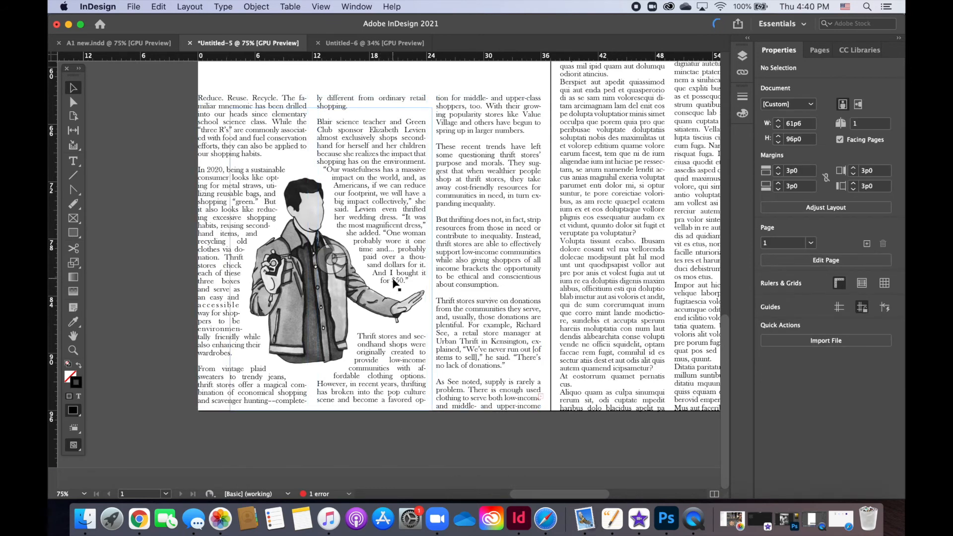
{"action": "double_click", "coordinate": [211, 166]}
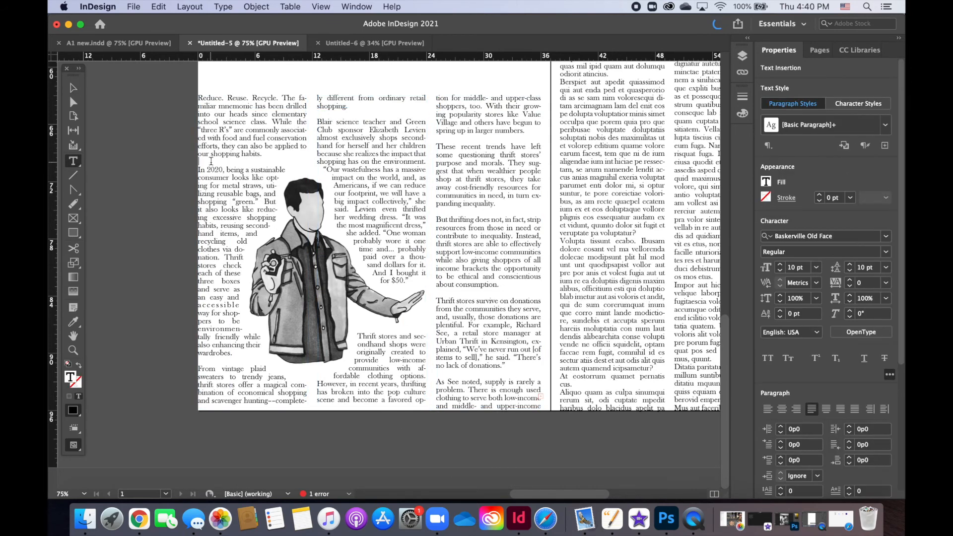
{"action": "key", "text": "BackSpace"}
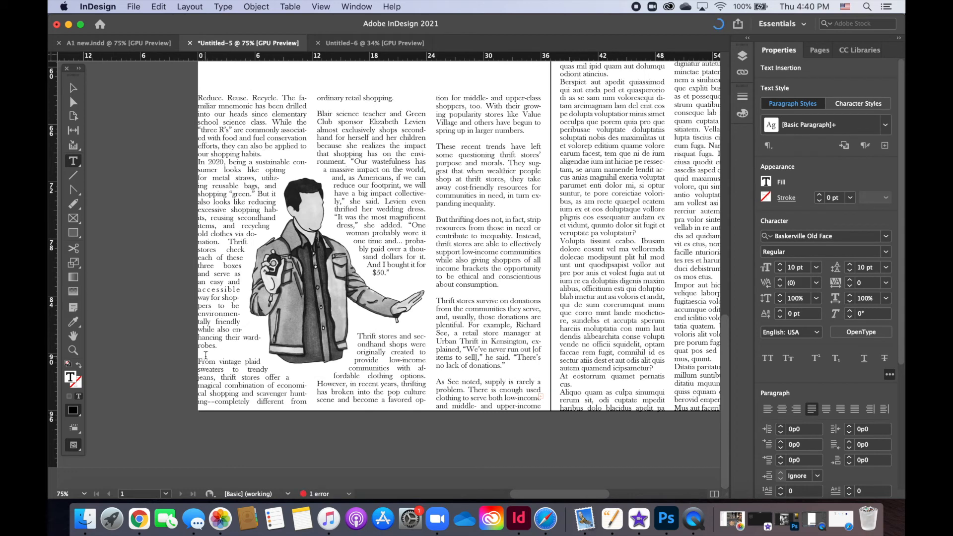
{"action": "left_click", "coordinate": [212, 352]}
{"action": "key", "text": "BackSpace"}
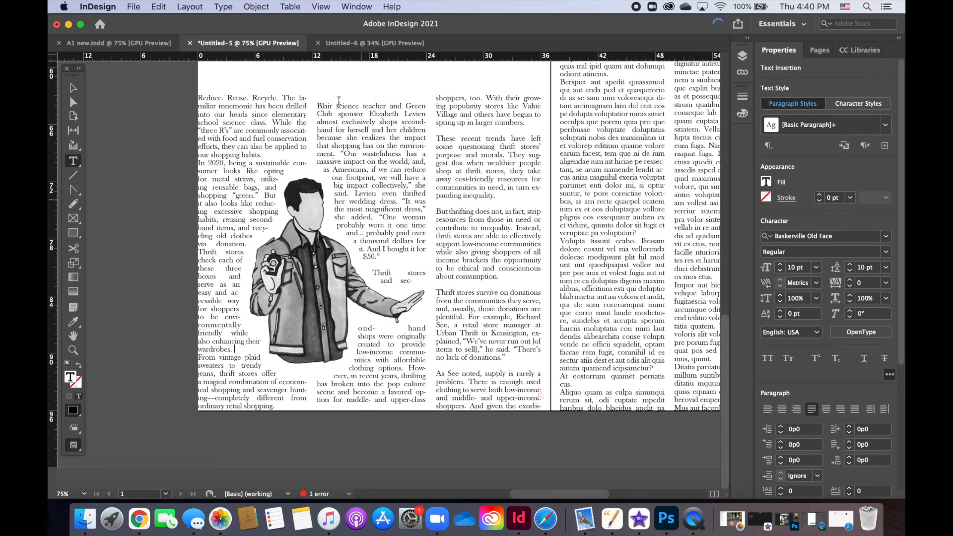
Step: Delete the blank lines before the "Blair science teacher" and "Thrift stores and secondhand shops" paragraphs in the second column
{"action": "left_click", "coordinate": [318, 106]}
{"action": "key", "text": "BackSpace"}
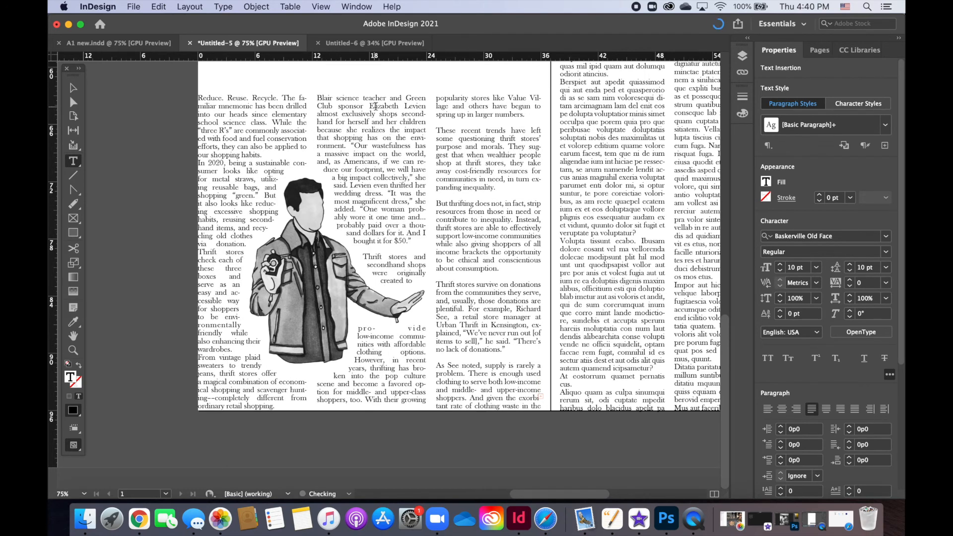
{"action": "left_click", "coordinate": [384, 250]}
{"action": "key", "text": "BackSpace"}
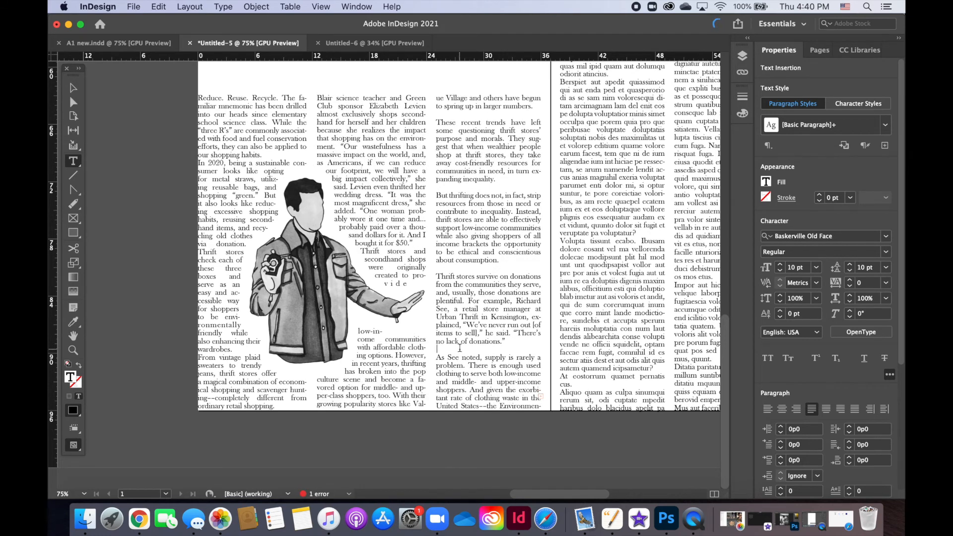
Step: Delete the four blank lines separating the paragraphs in the third column of the article
{"action": "key", "text": "BackSpace"}
{"action": "left_click", "coordinate": [475, 269]}
{"action": "key", "text": "BackSpace"}
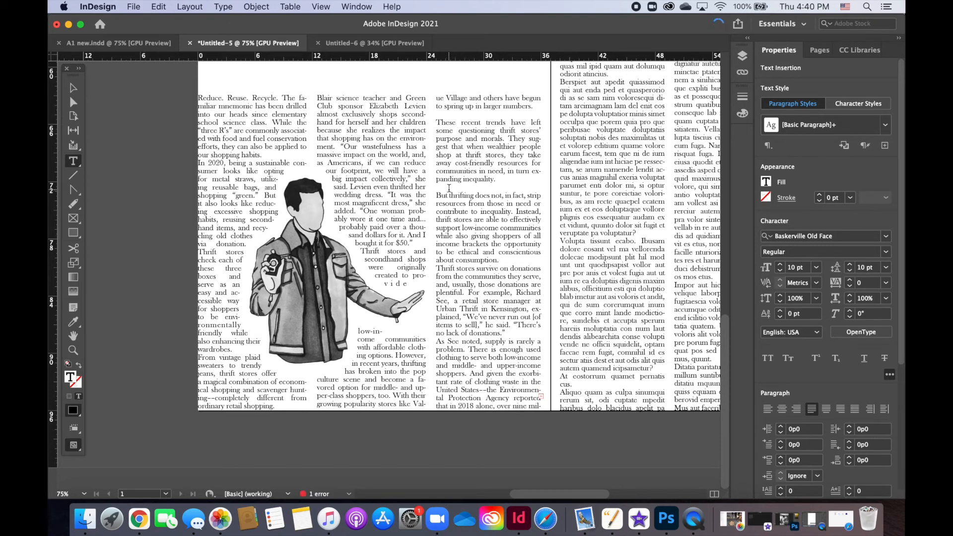
{"action": "left_click", "coordinate": [448, 189]}
{"action": "key", "text": "BackSpace"}
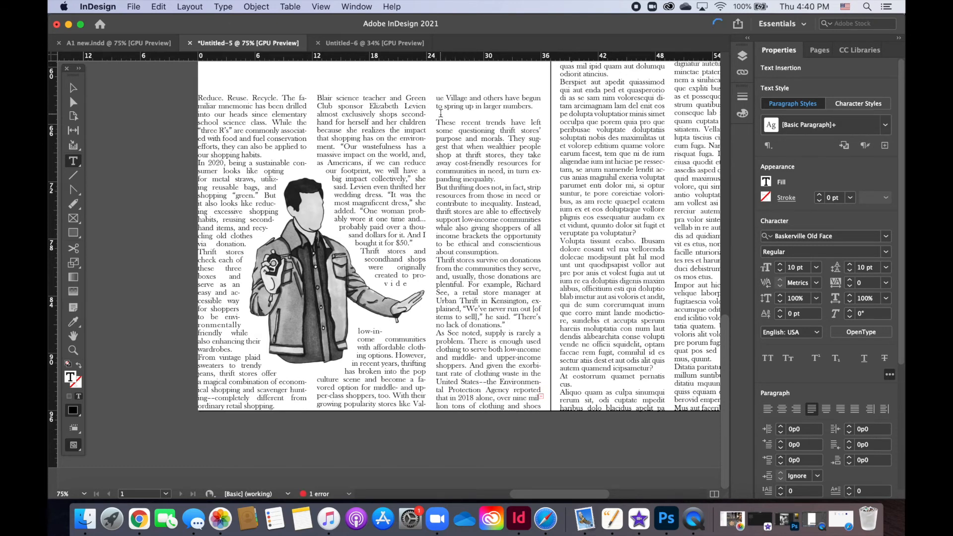
{"action": "left_click", "coordinate": [440, 114]}
{"action": "key", "text": "BackSpace"}
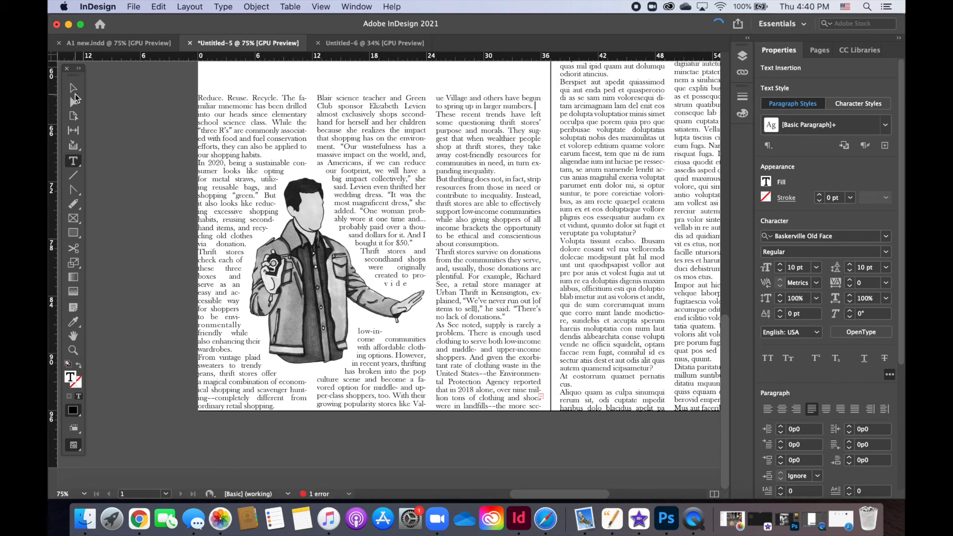
Step: Reshape the illustration's wrap boundary above the outstretched arm and beside the jacket below it with Direct Selection, and deselect it
{"action": "left_click", "coordinate": [73, 88]}
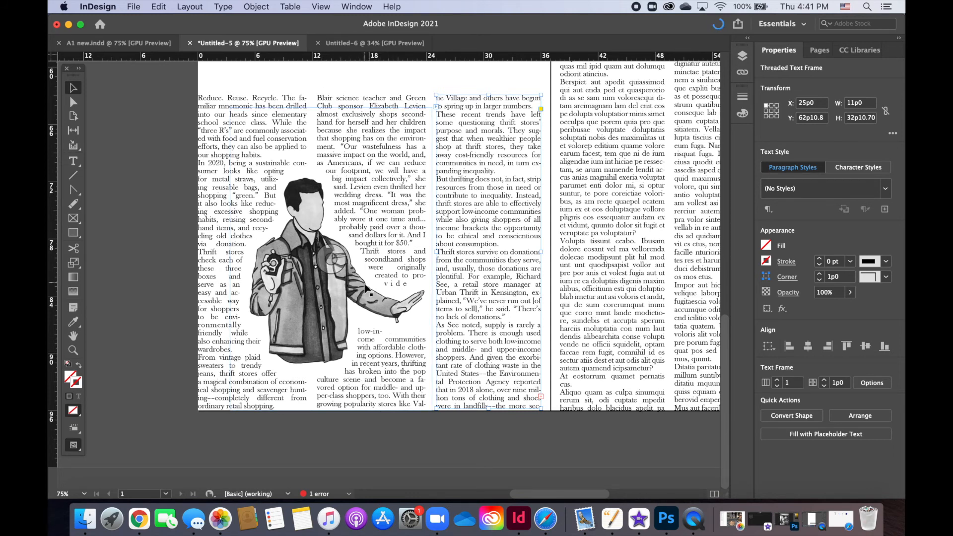
{"action": "left_click", "coordinate": [330, 258]}
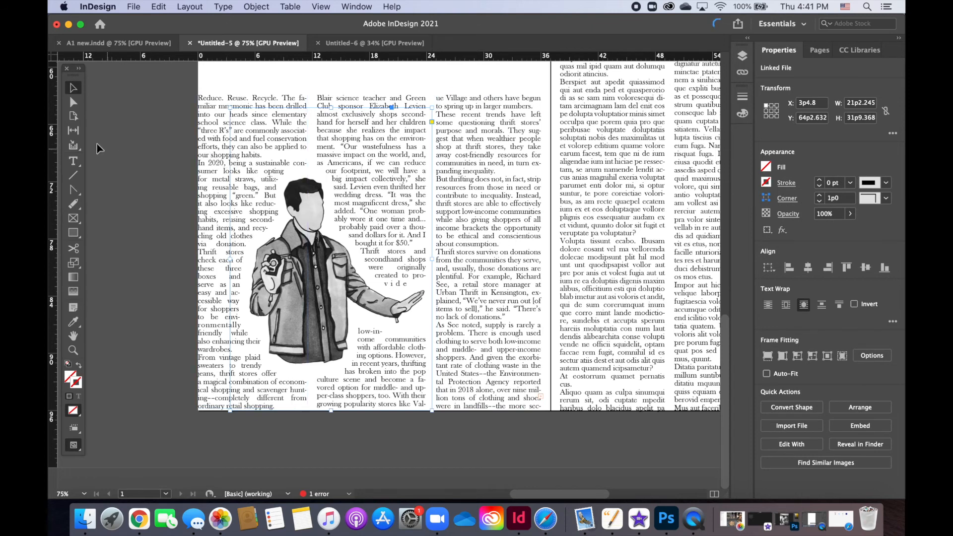
{"action": "left_click", "coordinate": [73, 102]}
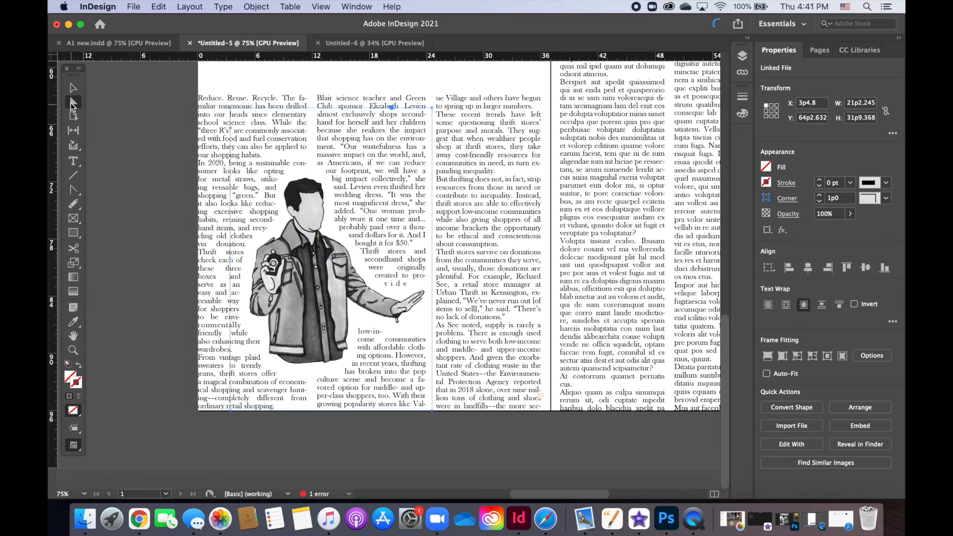
{"action": "left_click", "coordinate": [322, 308]}
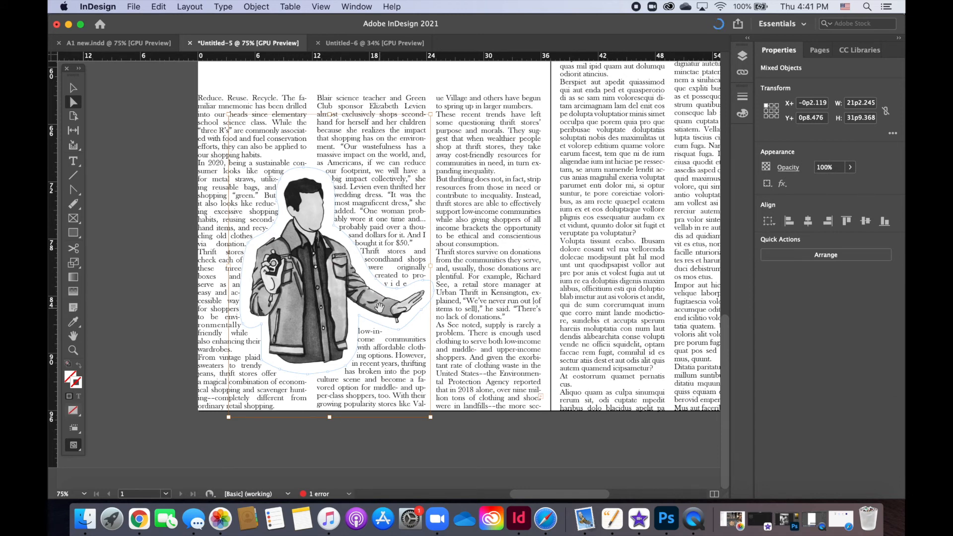
{"action": "left_click", "coordinate": [396, 293]}
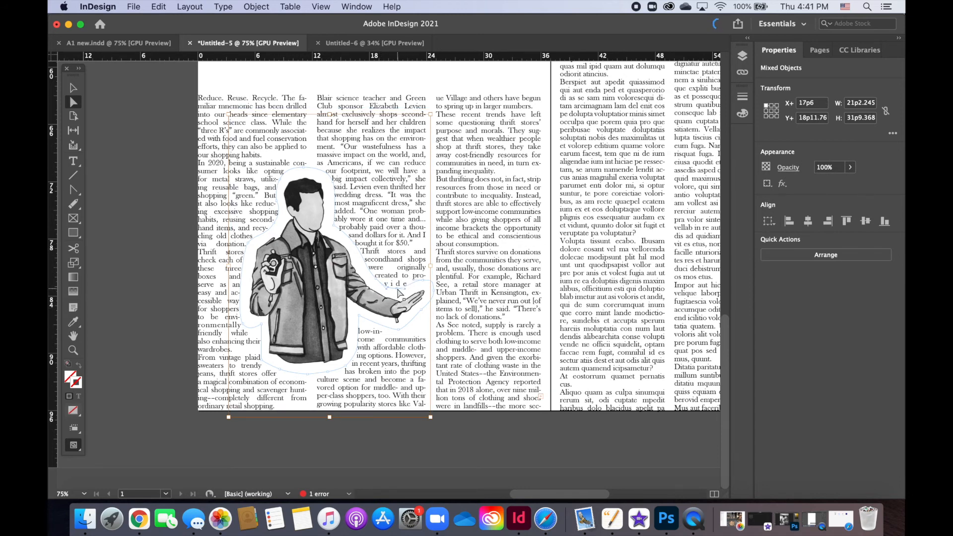
{"action": "left_click_drag", "start_coordinate": [398, 289], "coordinate": [398, 289]}
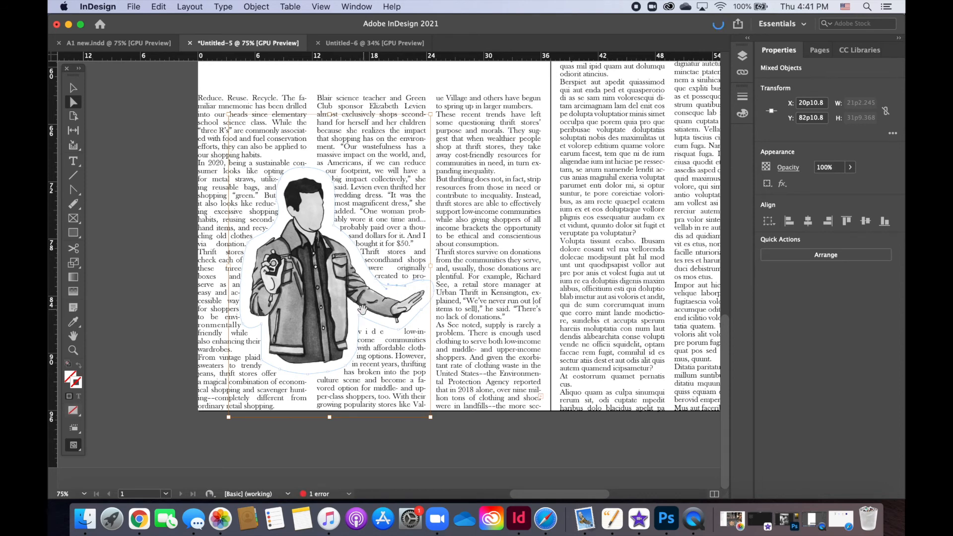
{"action": "left_click_drag", "start_coordinate": [358, 331], "coordinate": [364, 333]}
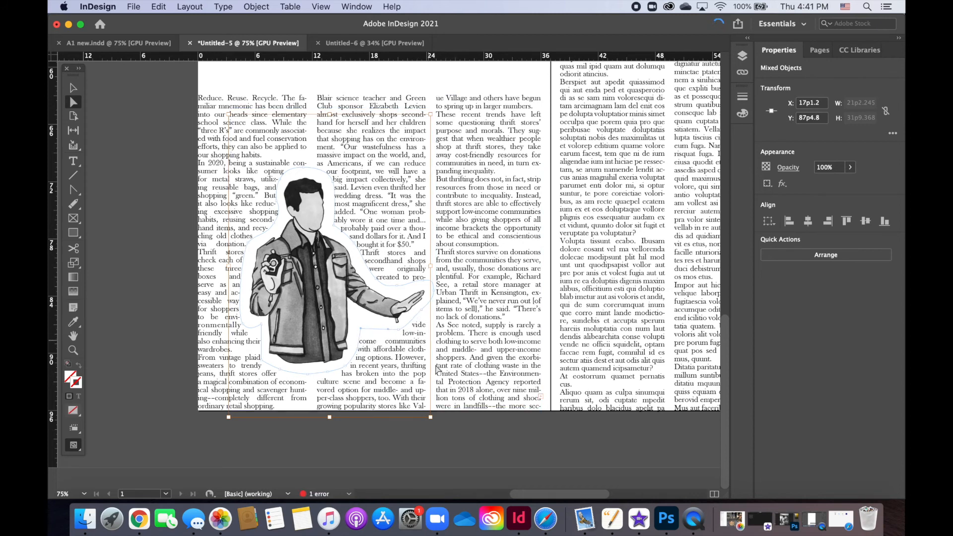
{"action": "left_click", "coordinate": [459, 456]}
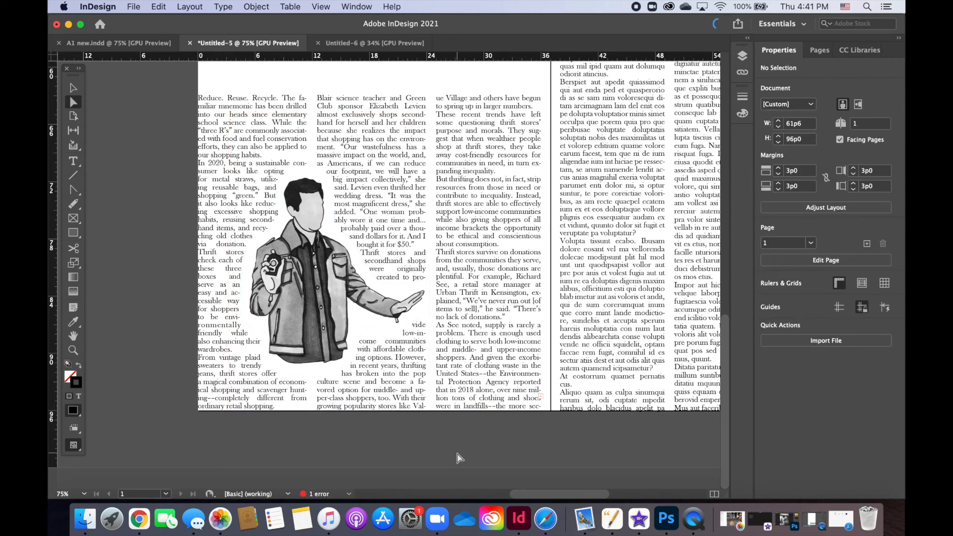